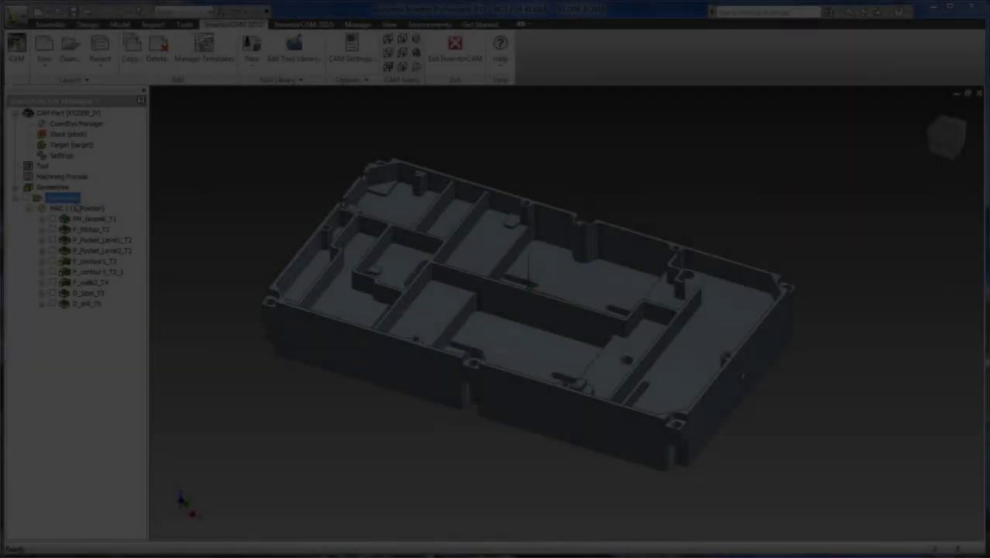
Look over the Add Operation menu without adding anything, then display the FM_facemill_T1 toolpath on X5200B_IV.
right_click(75, 199)
mouse_move(240, 206)
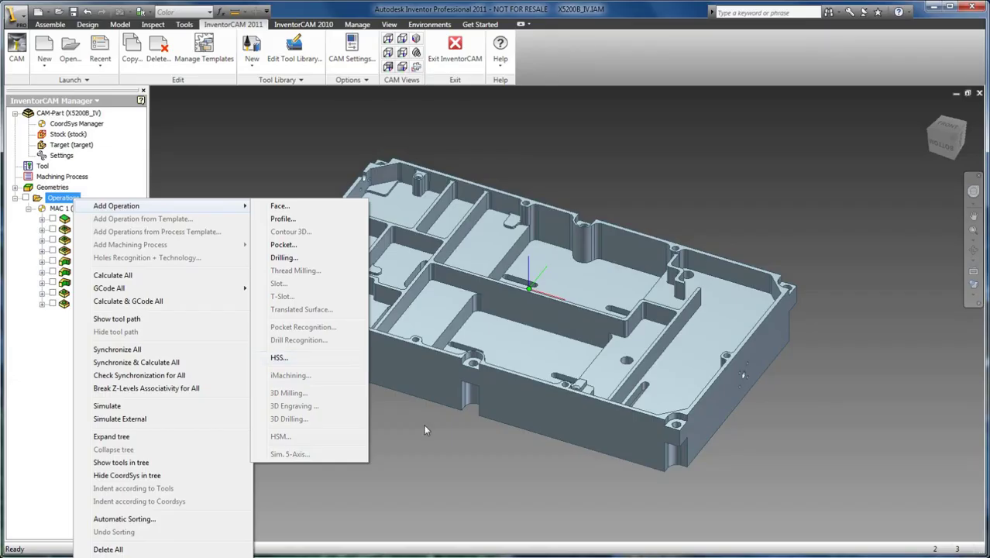
left_click(424, 423)
left_click(53, 220)
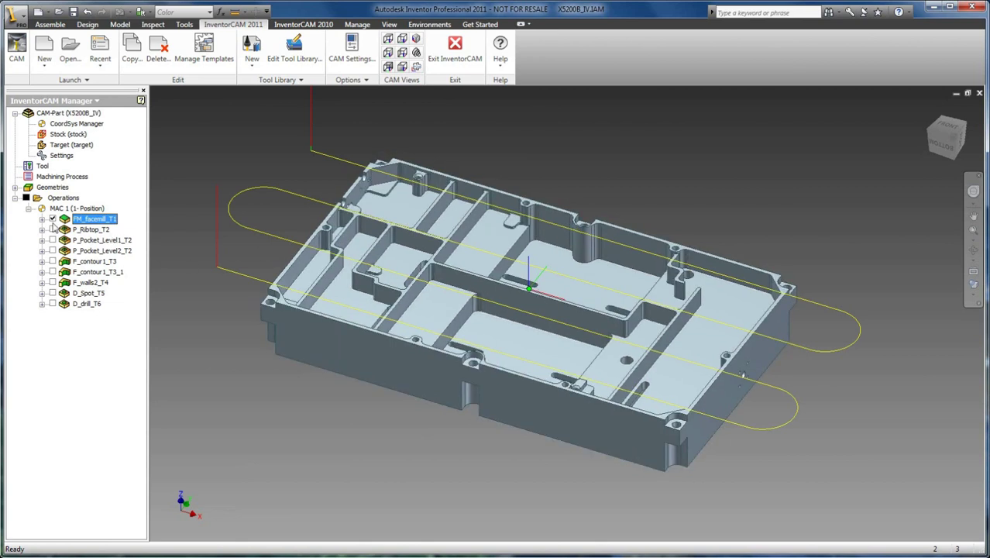
Hide the facing toolpath and preview P_Ribtop_T2, then P_Pocket_Level1_T2, on the housing.
left_click(52, 219)
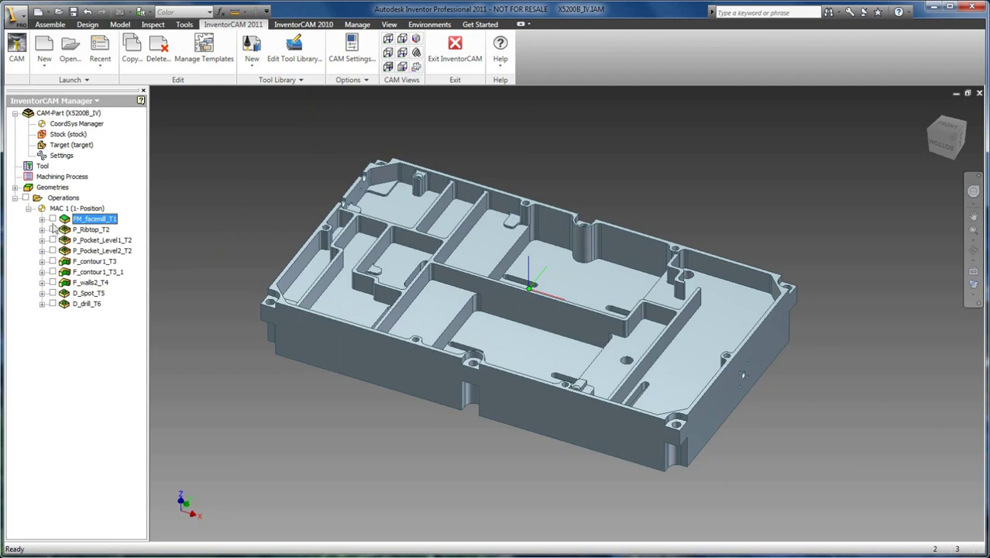
left_click(52, 231)
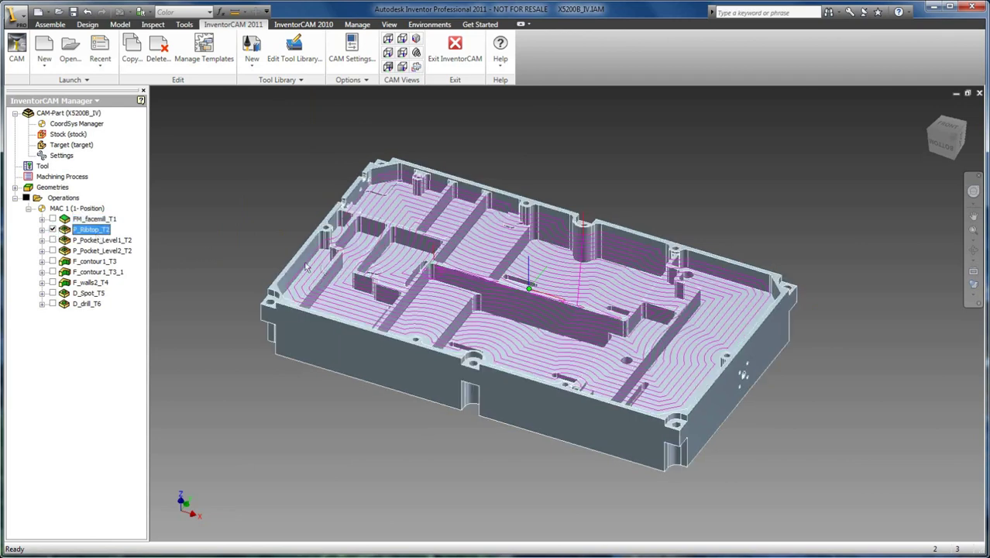
scroll(280, 247, "up", 3)
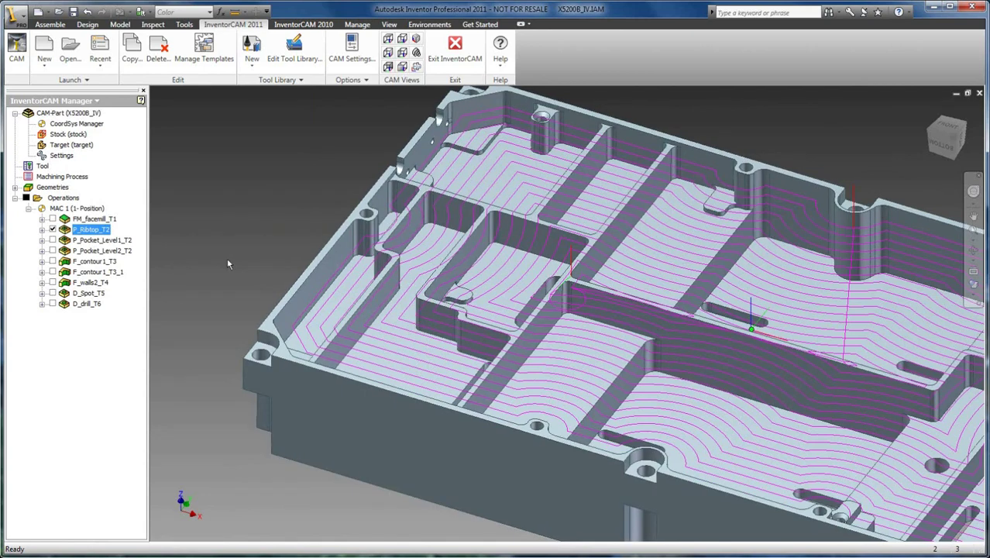
left_click(52, 229)
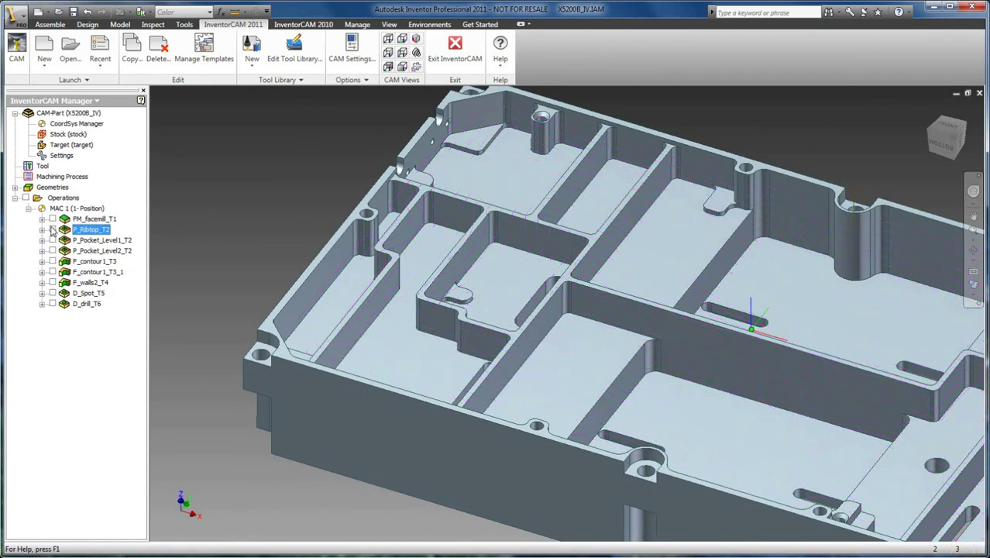
left_click(52, 240)
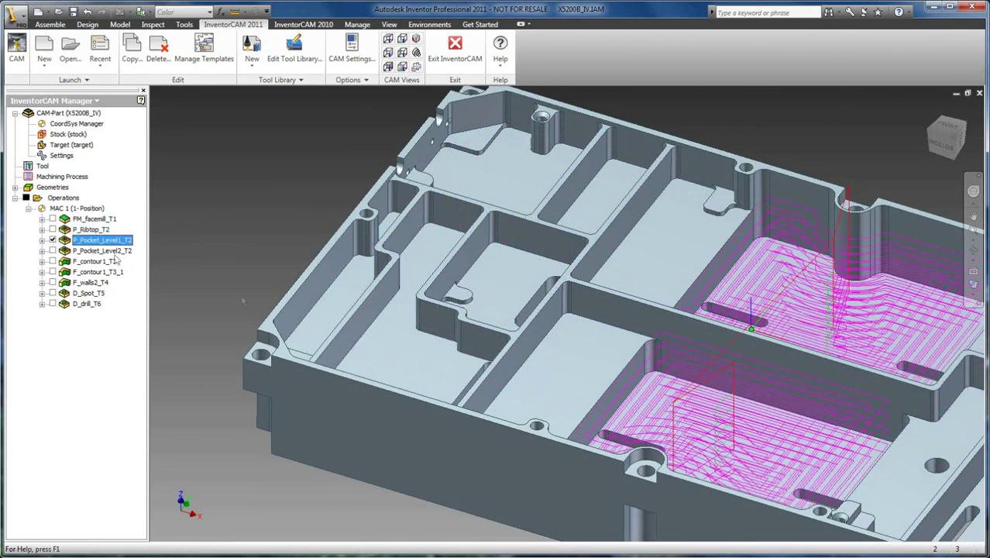
middle_click_drag(773, 397, 540, 413)
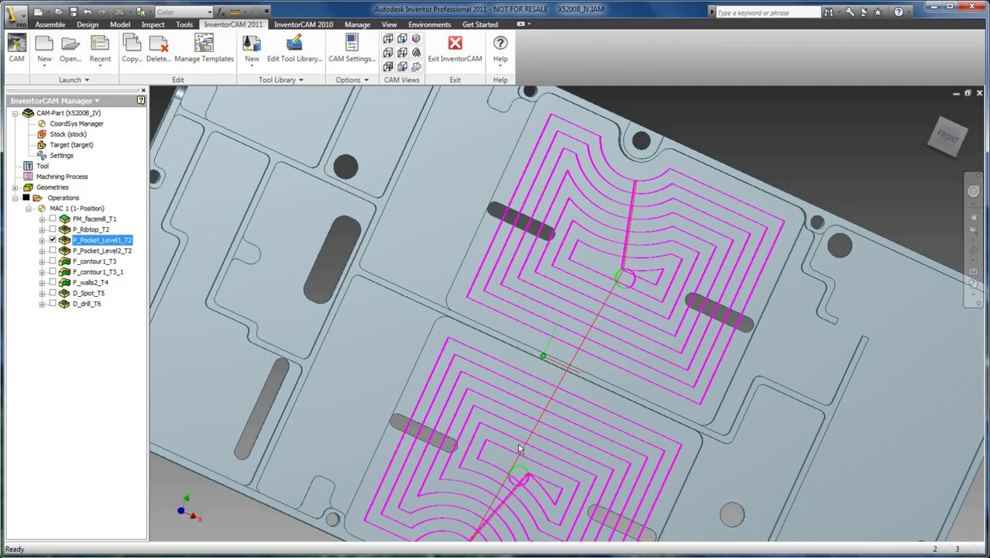
middle_click_drag(519, 449, 521, 376, "shift")
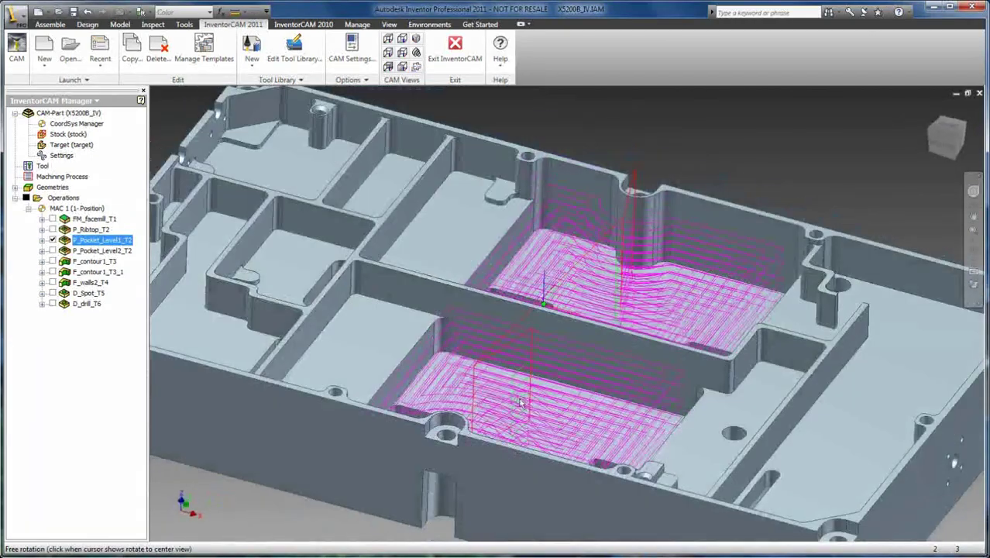
Swap the Level1 toolpath for P_Pocket_Level2_T2 and inspect it from above and obliquely.
left_click(52, 240)
left_click(52, 251)
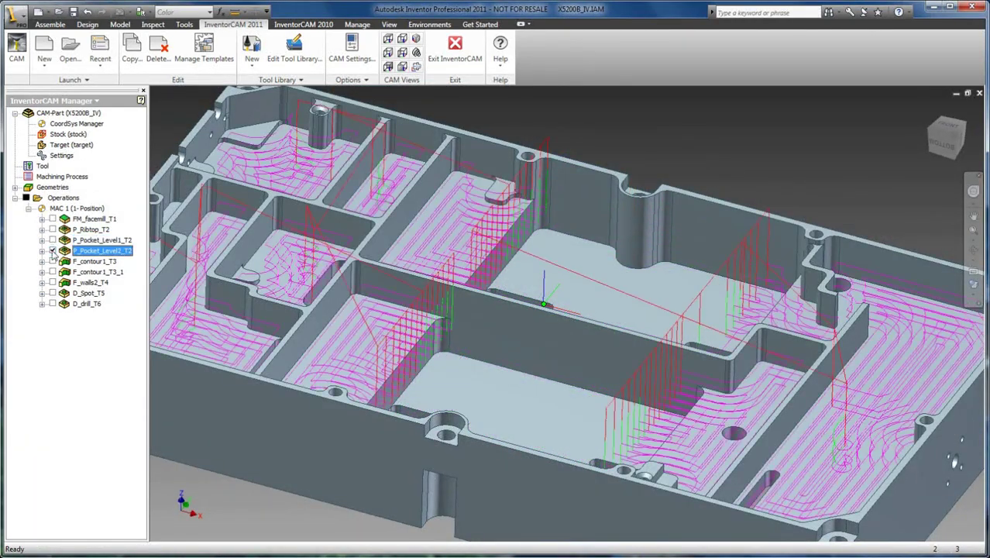
middle_click_drag(366, 358, 397, 327)
scroll(397, 327, "up", 3)
middle_click_drag(402, 391, 398, 403, "shift")
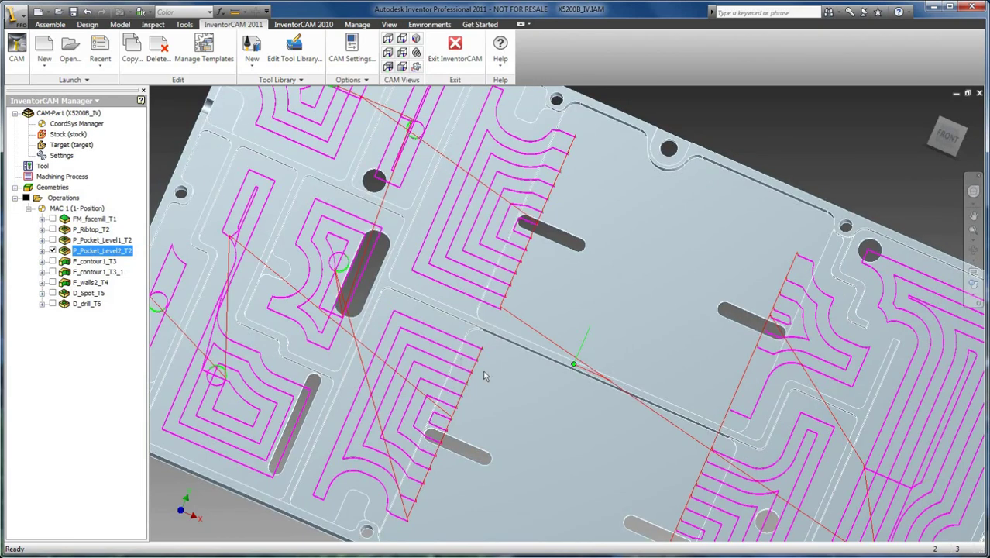
middle_click_drag(478, 395, 479, 356, "shift")
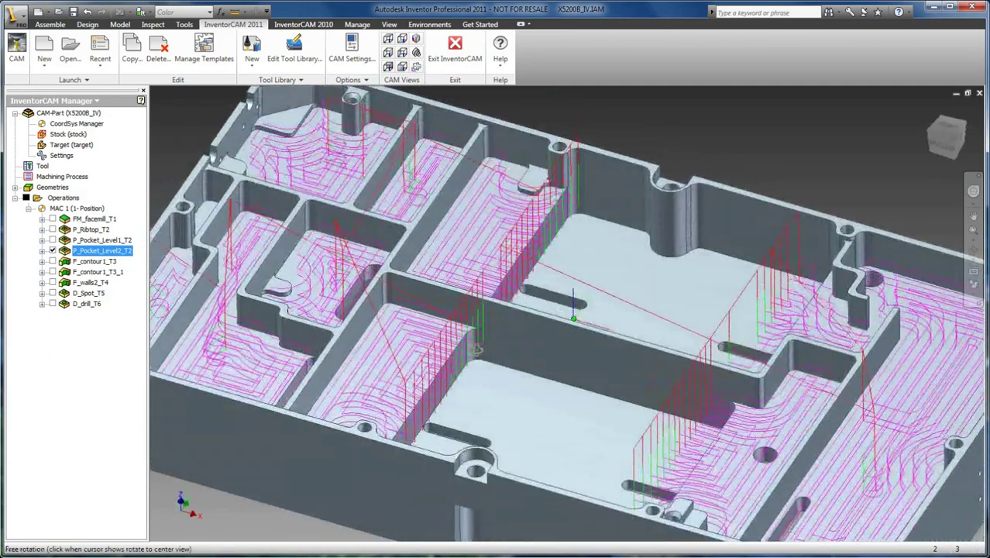
Hide the Level2 pocket and preview F_contour1_T3, then F_contour1_T3_1 in the middle pocket.
left_click(52, 250)
left_click(53, 261)
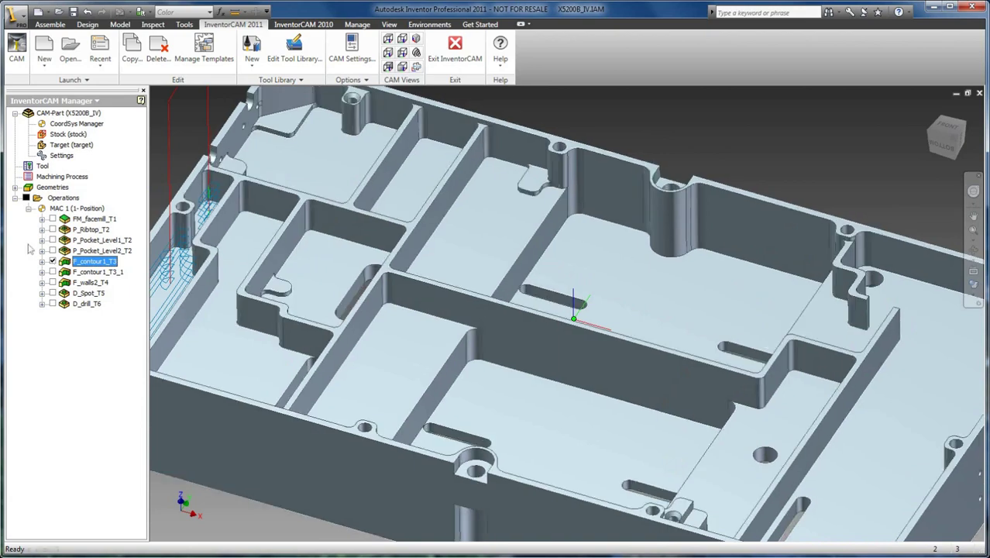
left_click(53, 261)
left_click(52, 272)
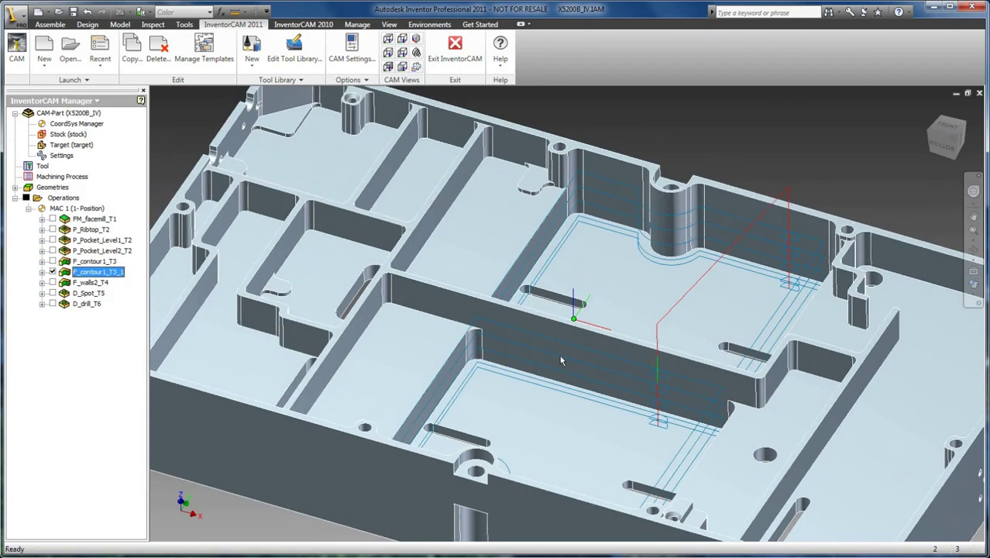
middle_click_drag(562, 360, 519, 359)
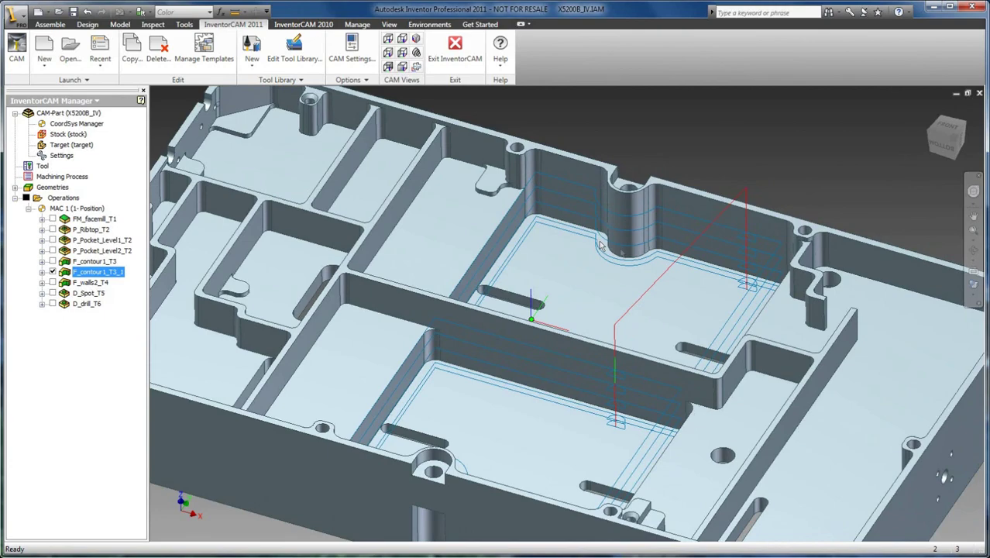
Preview the D_Spot_T5 spot-drill toolpath, then swap it for the D_drill_T6 drilling toolpath.
left_click(53, 272)
left_click(53, 292)
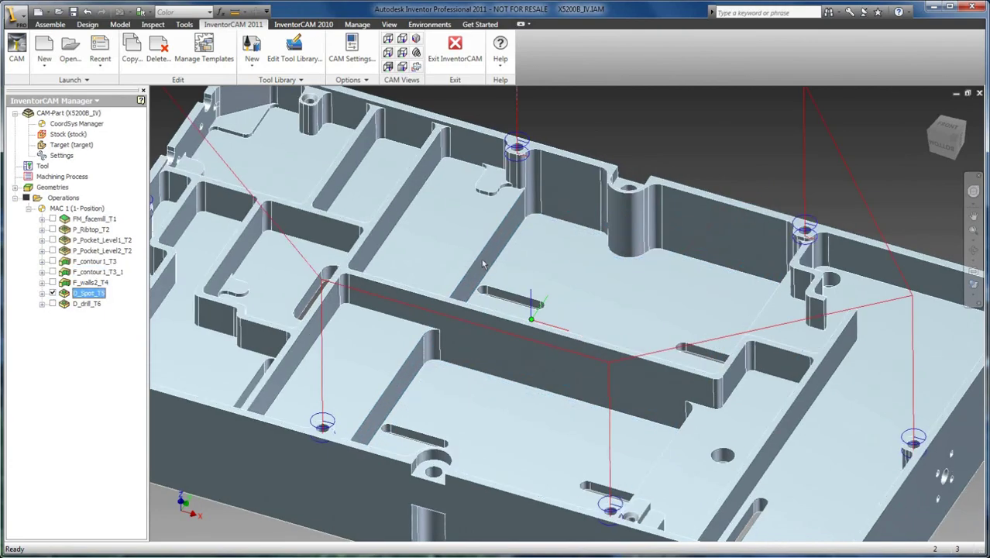
scroll(482, 267, "down", 3)
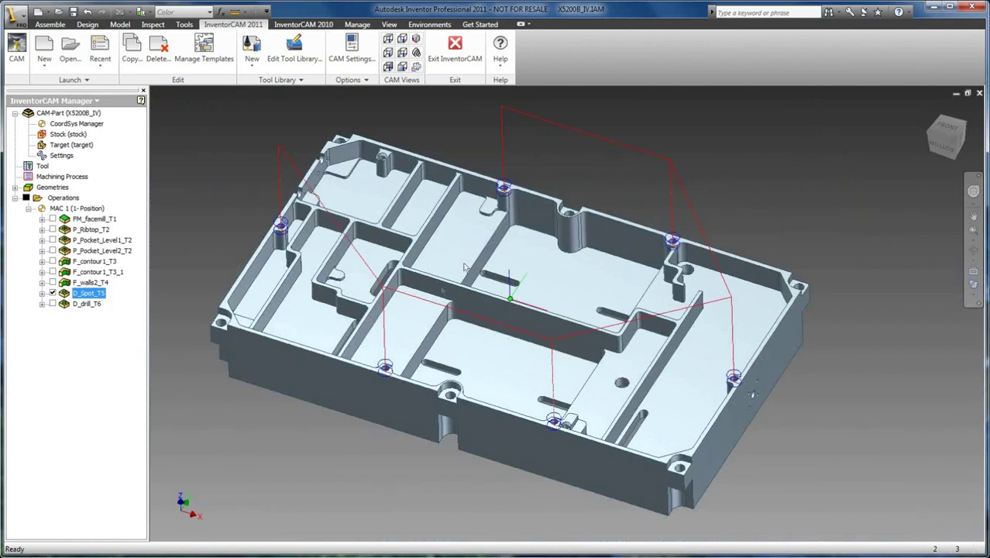
left_click(52, 293)
left_click(52, 304)
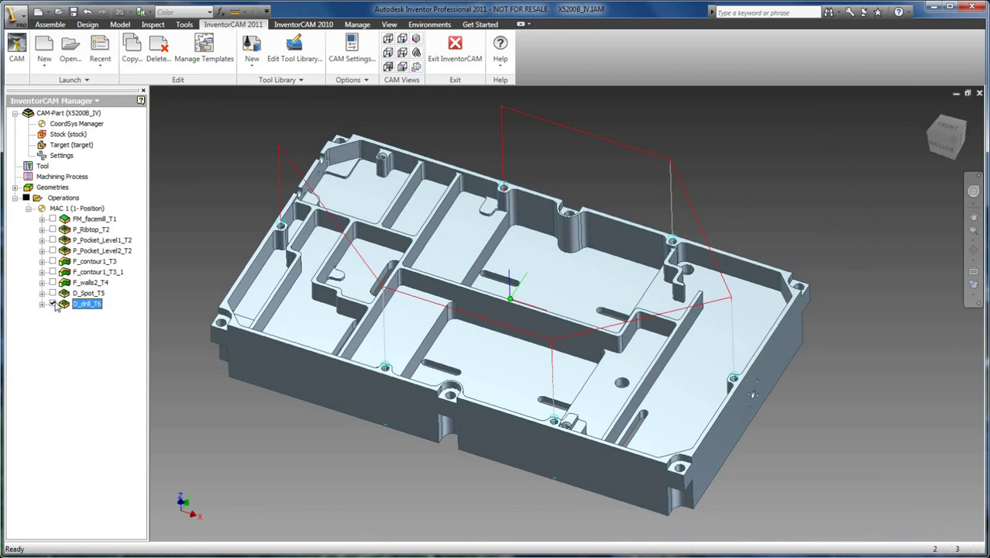
Hide the drill toolpath and start a SolidVerify simulation of all operations, framing the stock block.
left_click(52, 304)
right_click(63, 198)
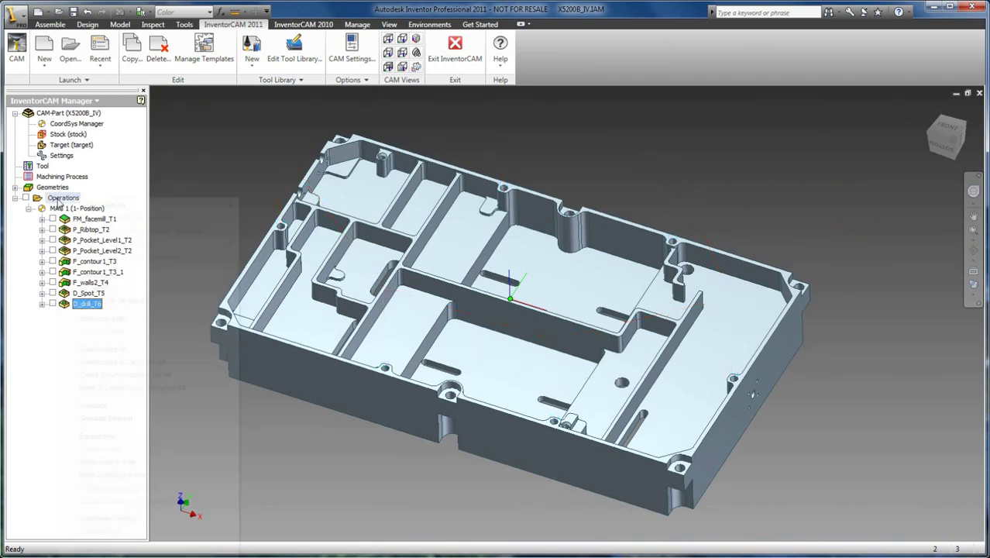
left_click(153, 409)
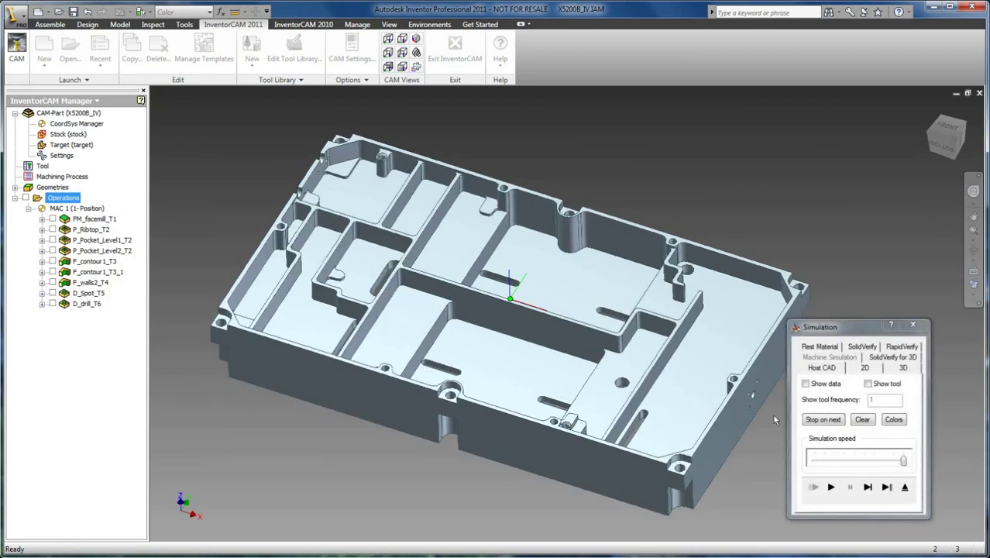
left_click(863, 353)
middle_click_drag(630, 348, 665, 337)
scroll(665, 341, "up", 2)
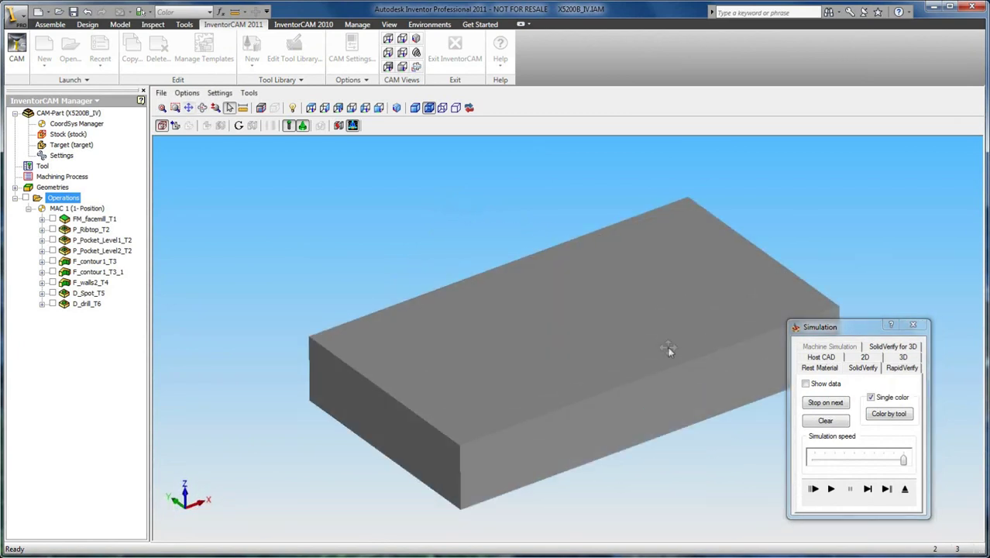
middle_click_drag(668, 347, 616, 330)
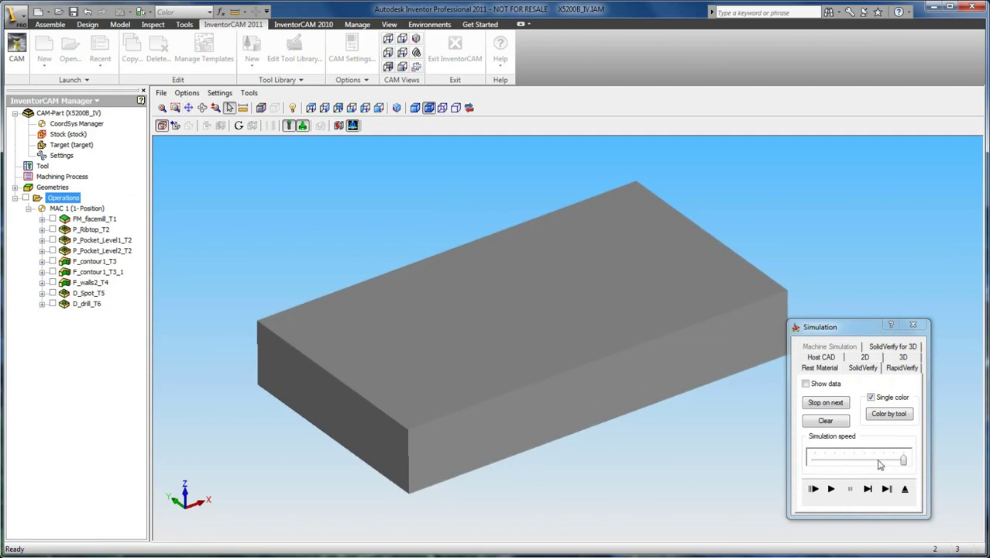
Play the material-removal simulation at maximum speed, viewing the stock from the side.
left_click(882, 462)
left_click(835, 488)
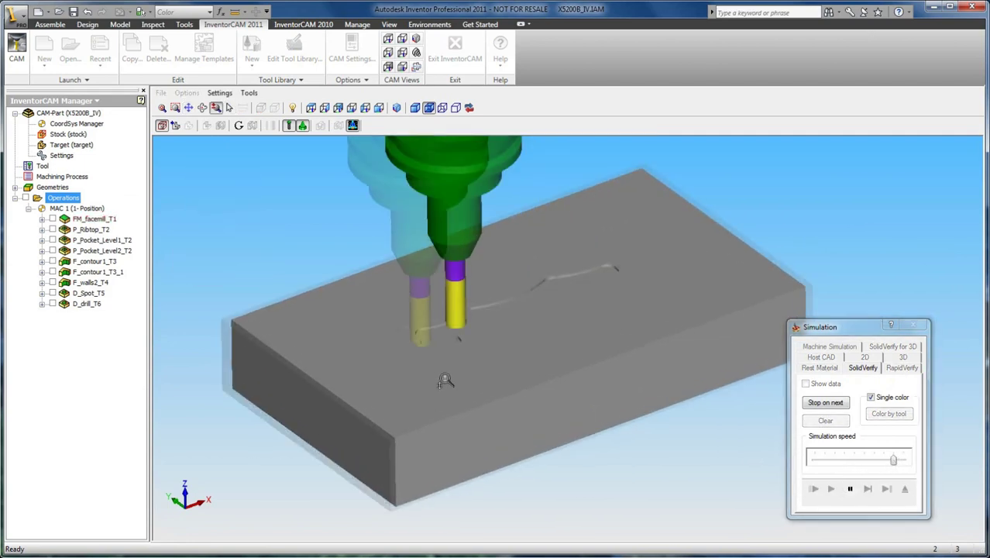
left_click_drag(546, 339, 753, 434)
left_click_drag(893, 459, 903, 459)
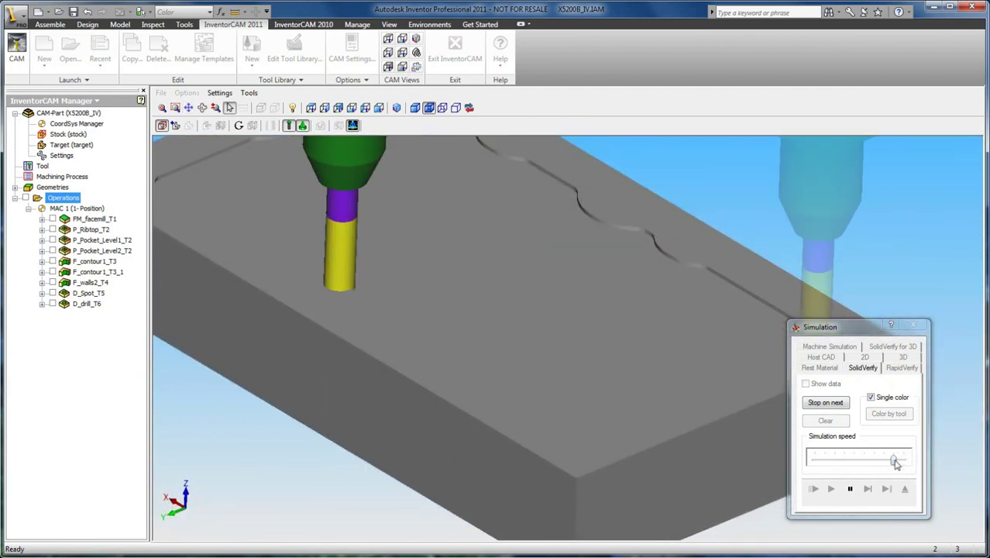
left_click(216, 108)
scroll(573, 316, "down", 3)
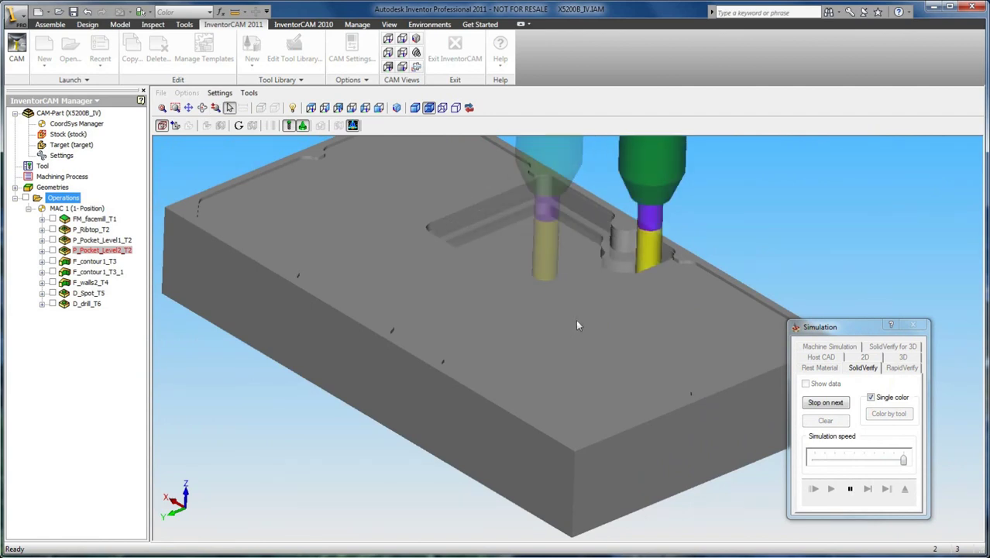
scroll(559, 310, "up", 1)
key("Escape")
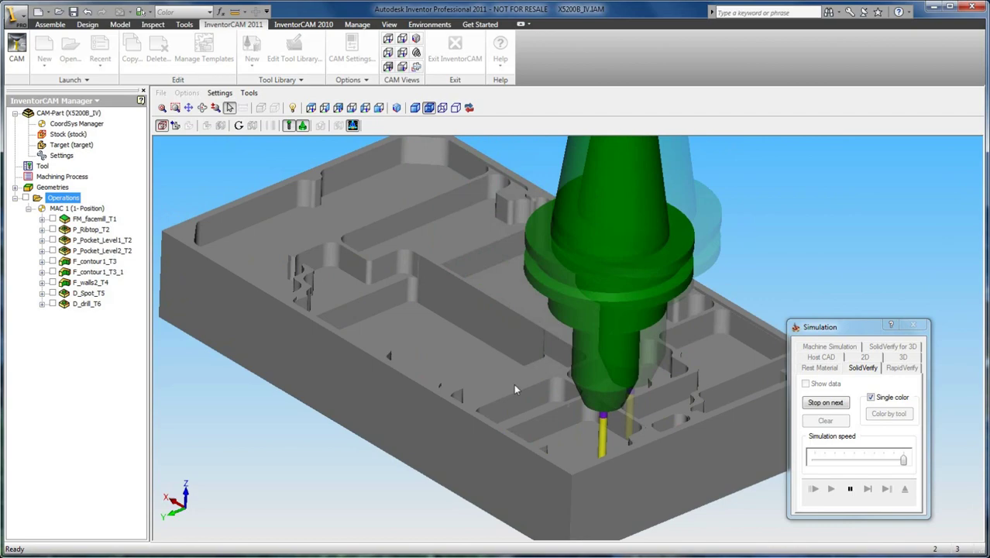
Resume the simulation from a low side view, pause it, and exit the simulation.
middle_click_drag(514, 384, 411, 391)
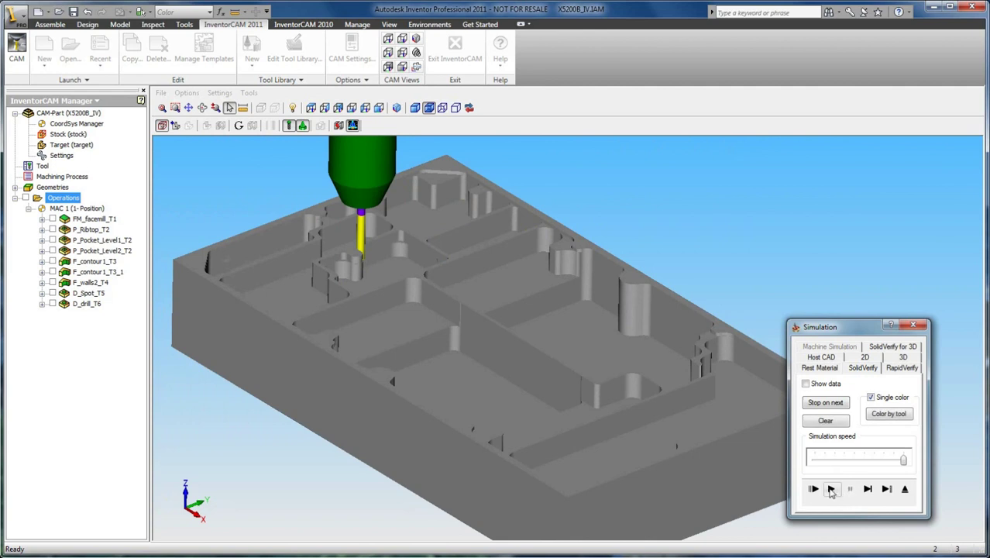
left_click(830, 490)
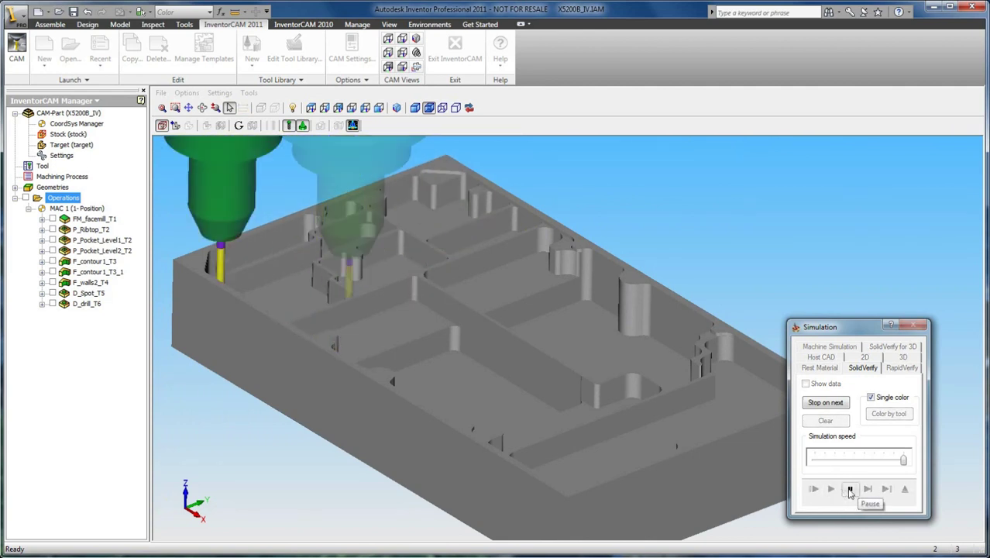
left_click(850, 489)
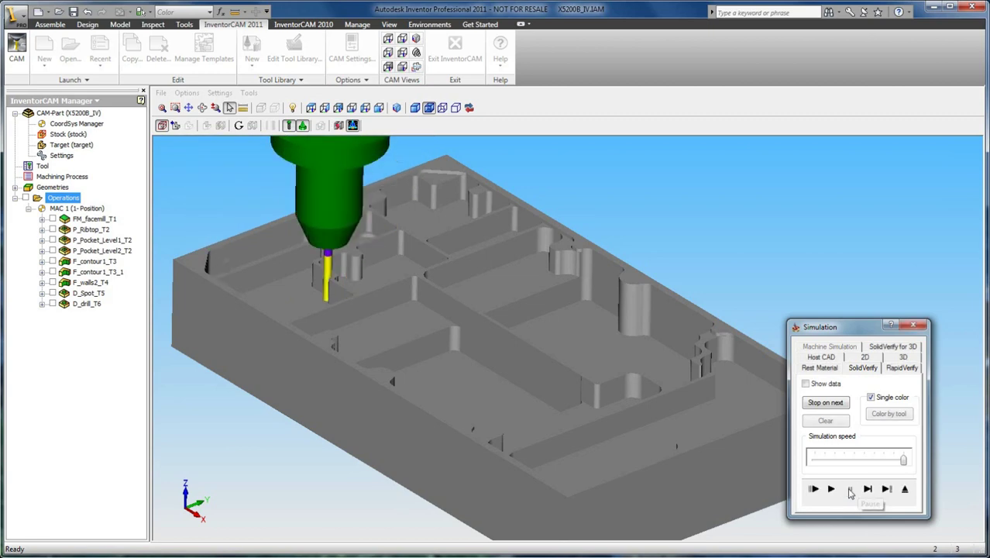
left_click(905, 490)
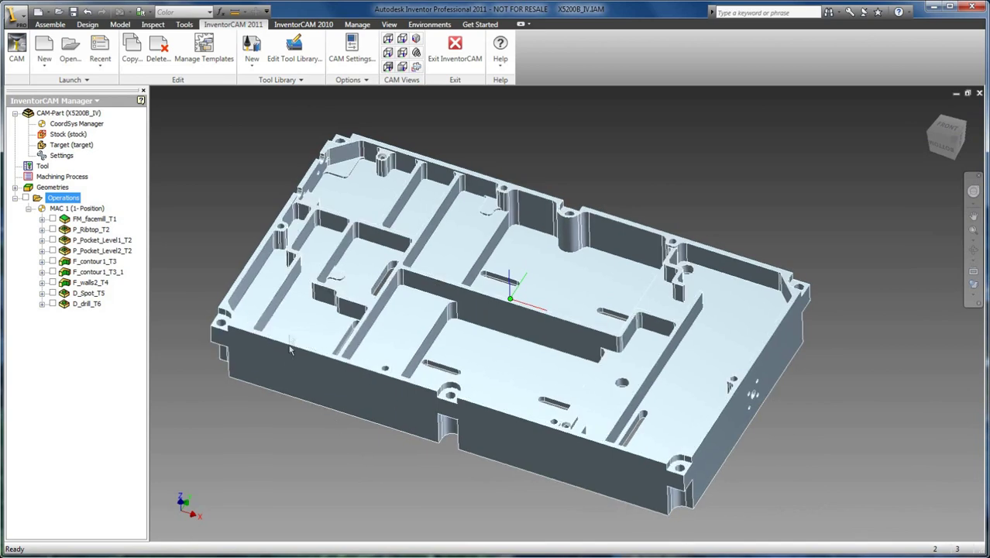
Add a new Pocket operation to the housing's operations list.
middle_click_drag(337, 304, 445, 310, "shift")
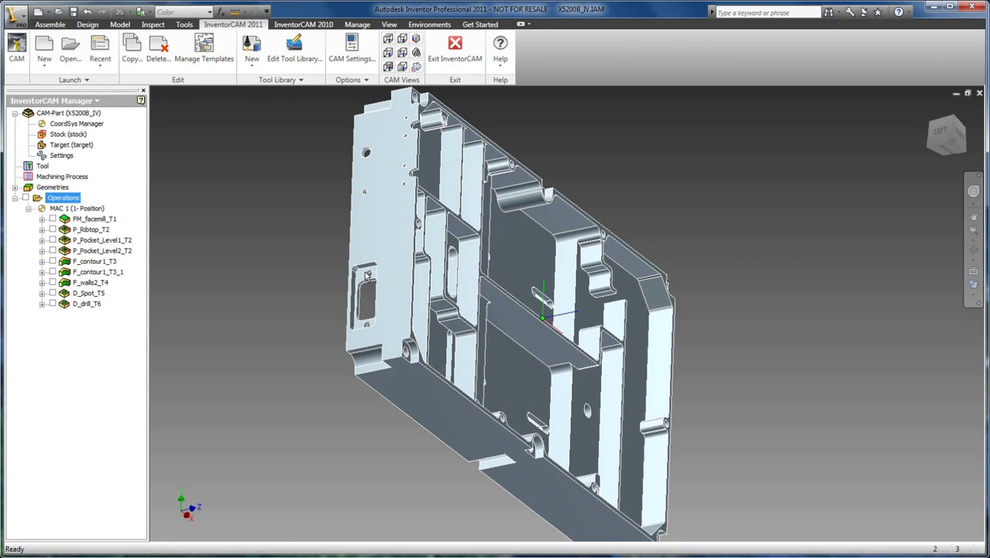
right_click(73, 307)
mouse_move(162, 207)
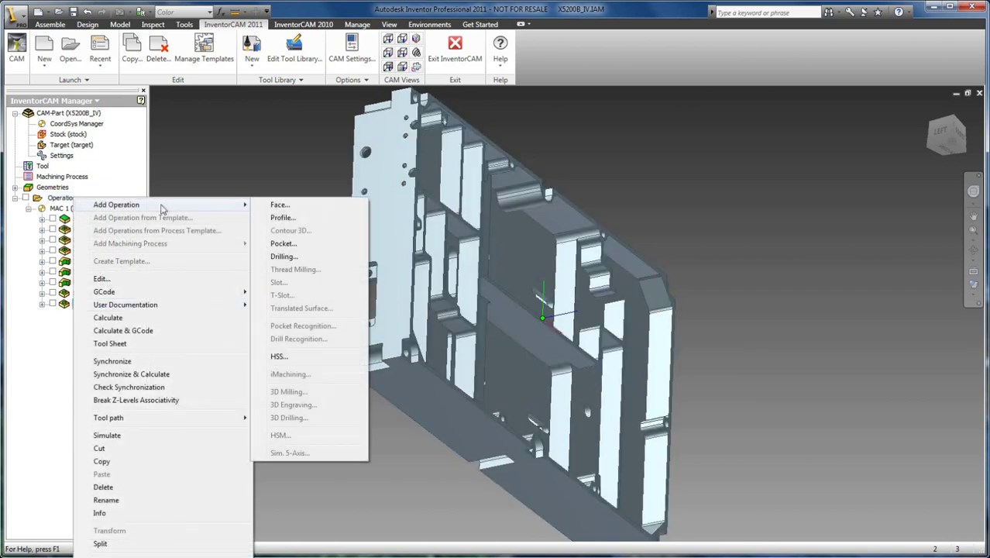
left_click(284, 243)
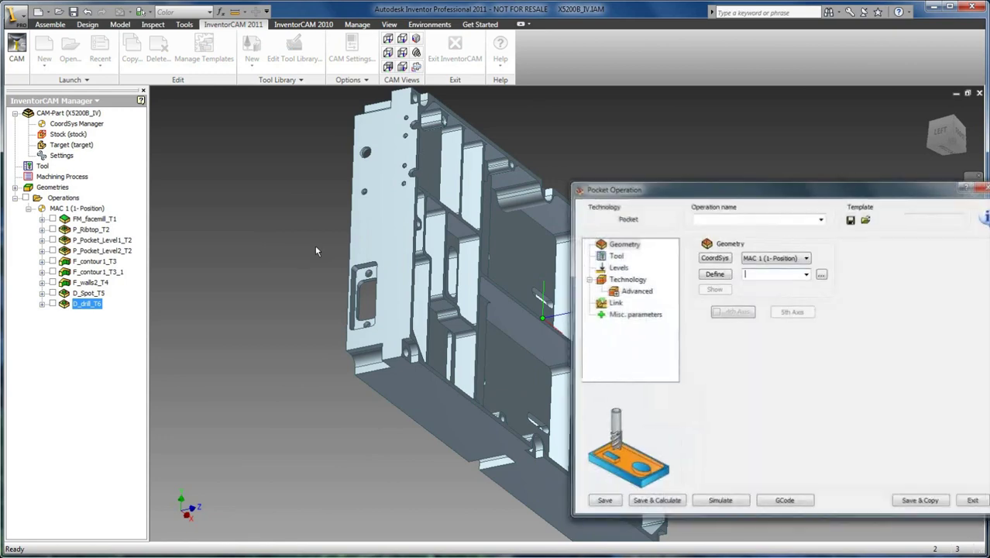
Add a new coordinate system next to MAC 1 based on the part's side face.
left_click(724, 261)
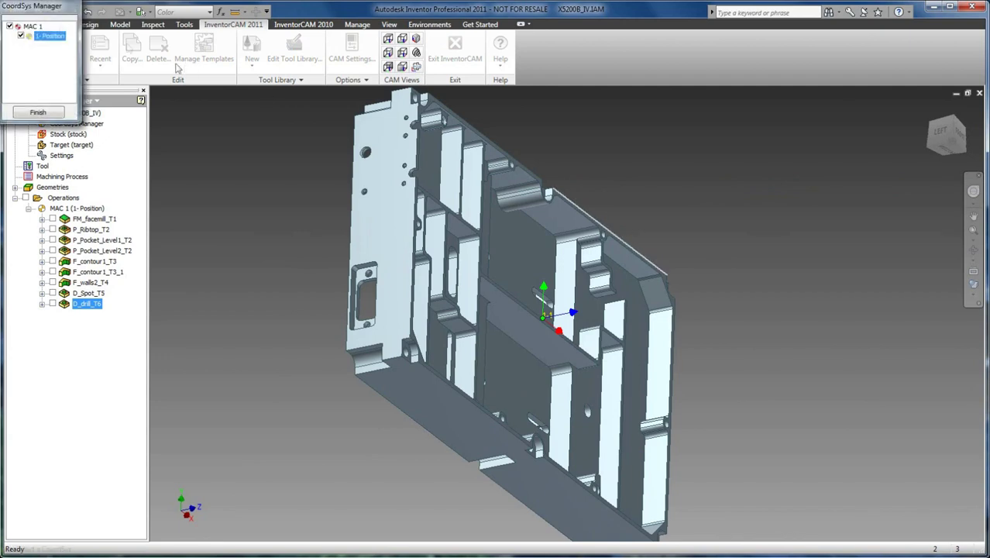
right_click(30, 29)
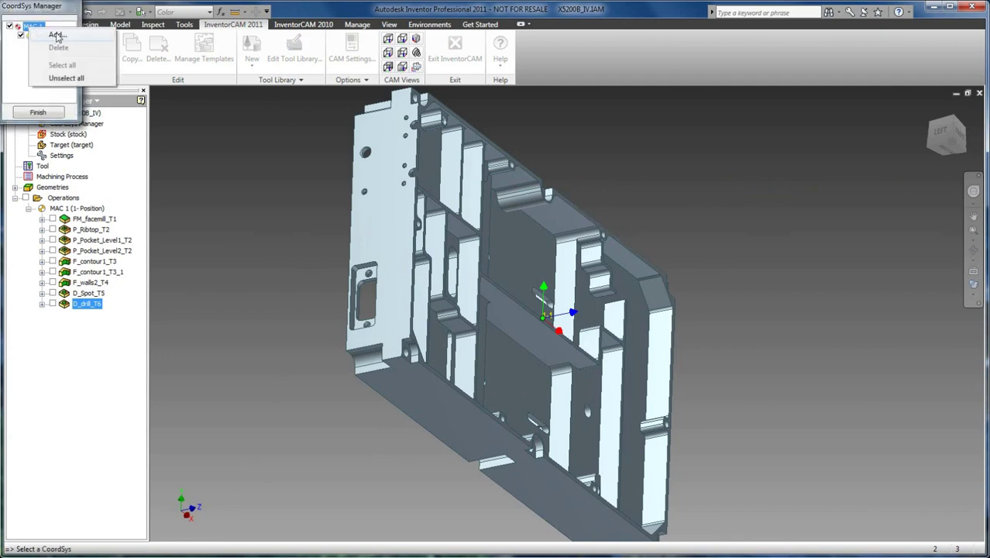
left_click(56, 35)
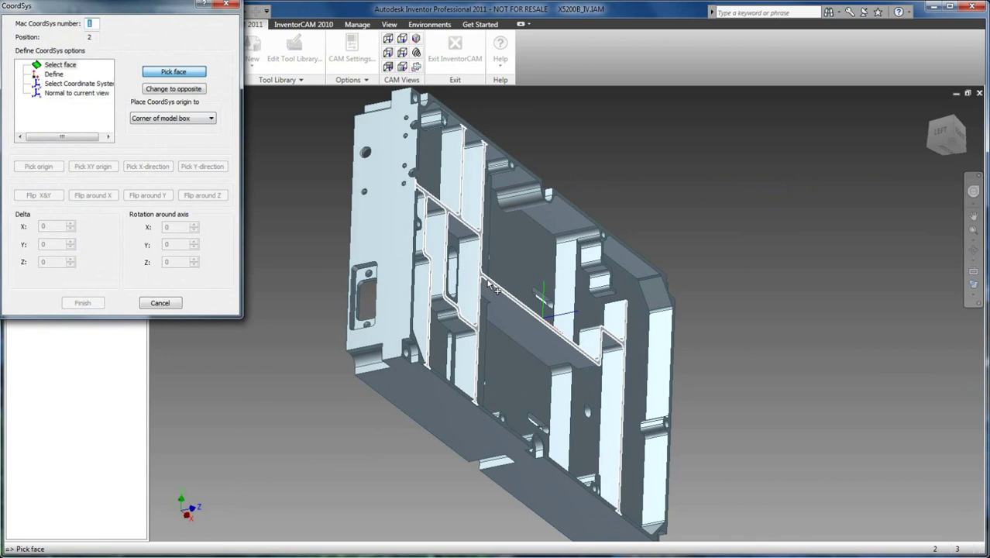
left_click(388, 237)
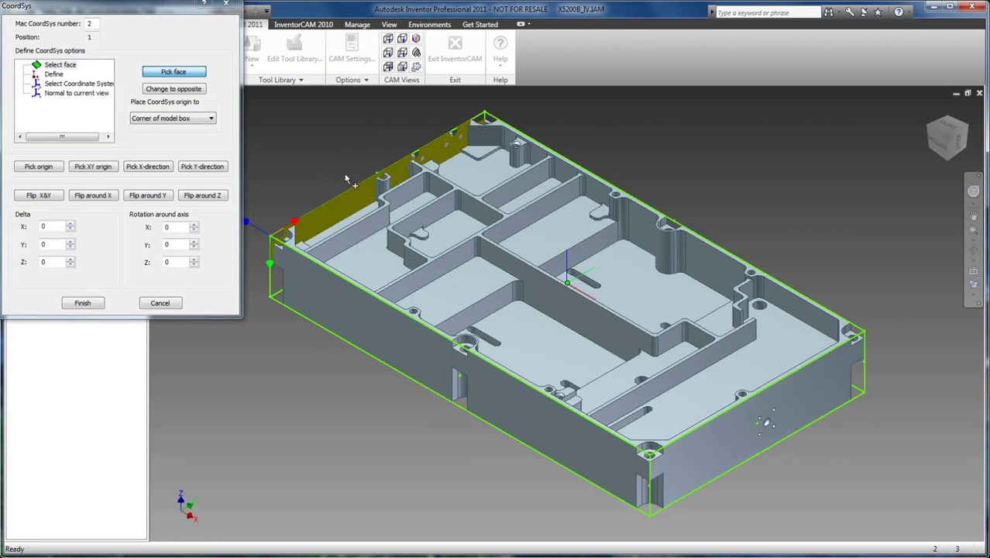
middle_click_drag(344, 172, 387, 105, "shift")
middle_click_drag(413, 256, 427, 245, "shift")
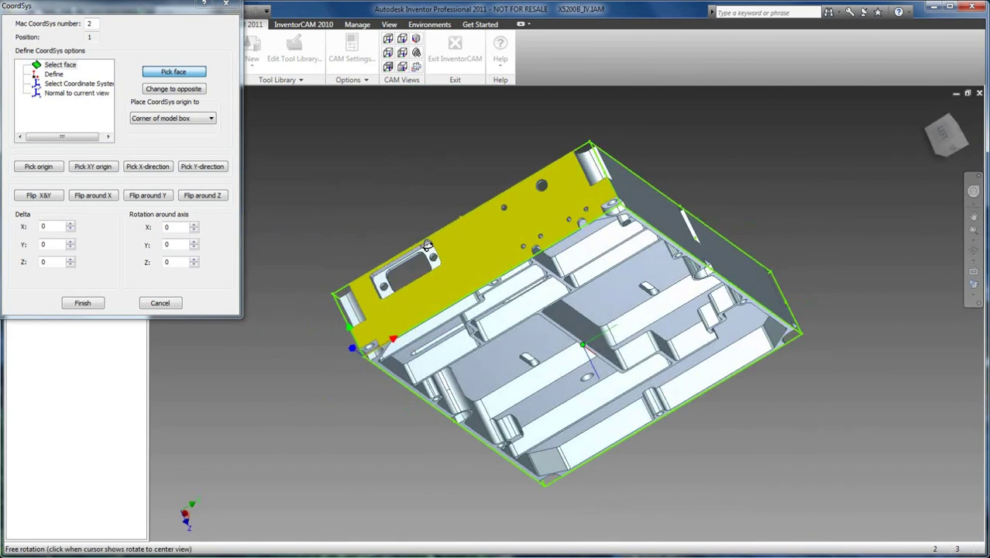
Place the new coordinate system's origin at the part corner and assign MAC 2 to the pocket.
left_click(51, 170)
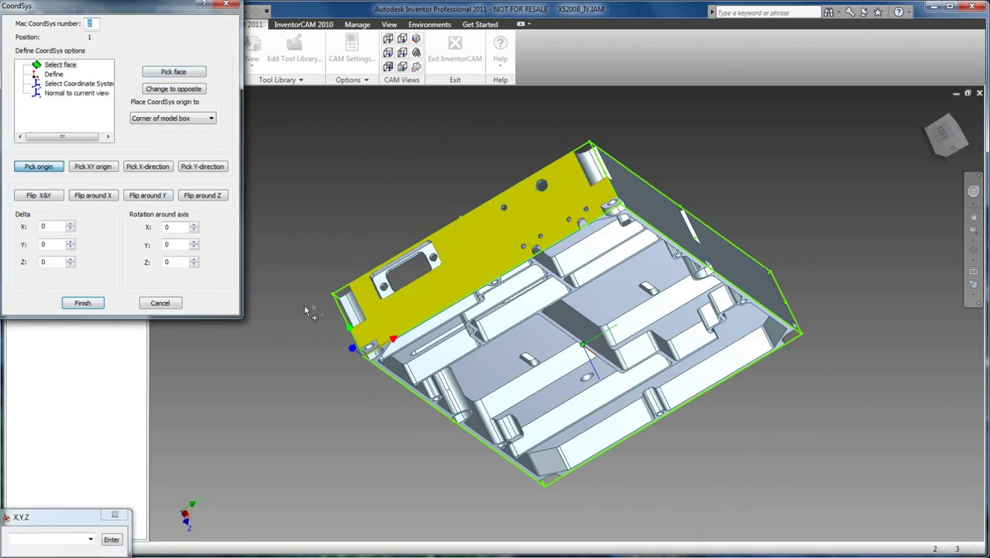
left_click(334, 300)
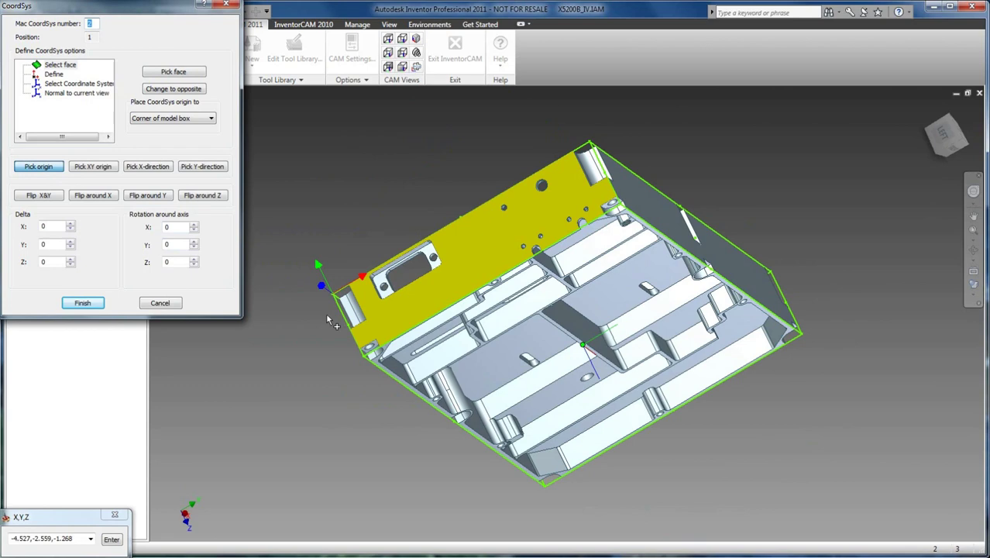
left_click(78, 304)
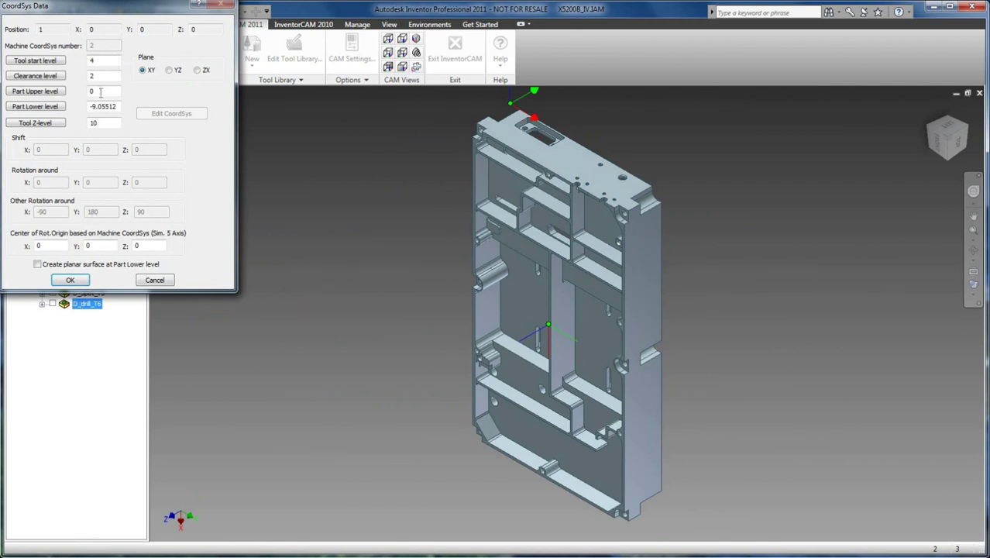
left_click(70, 281)
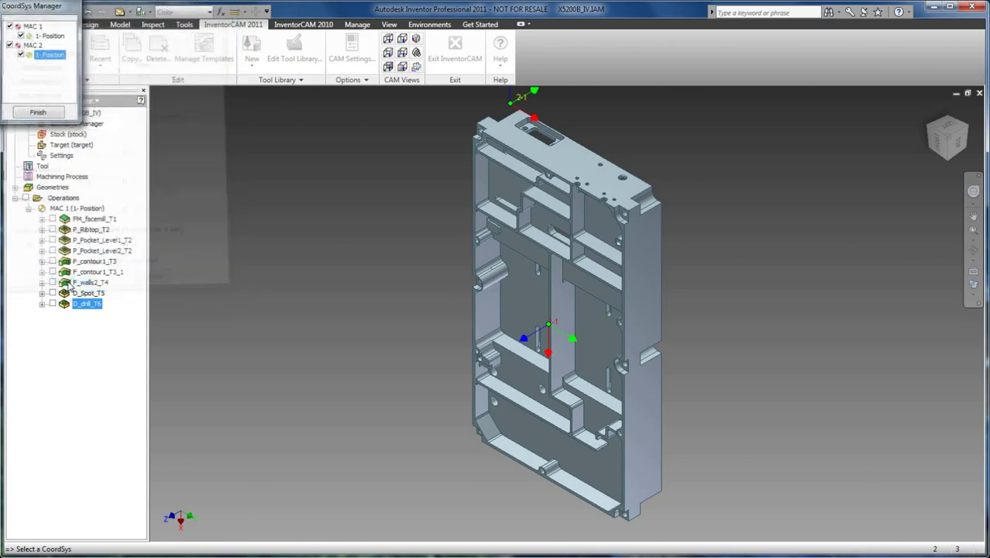
left_click(40, 114)
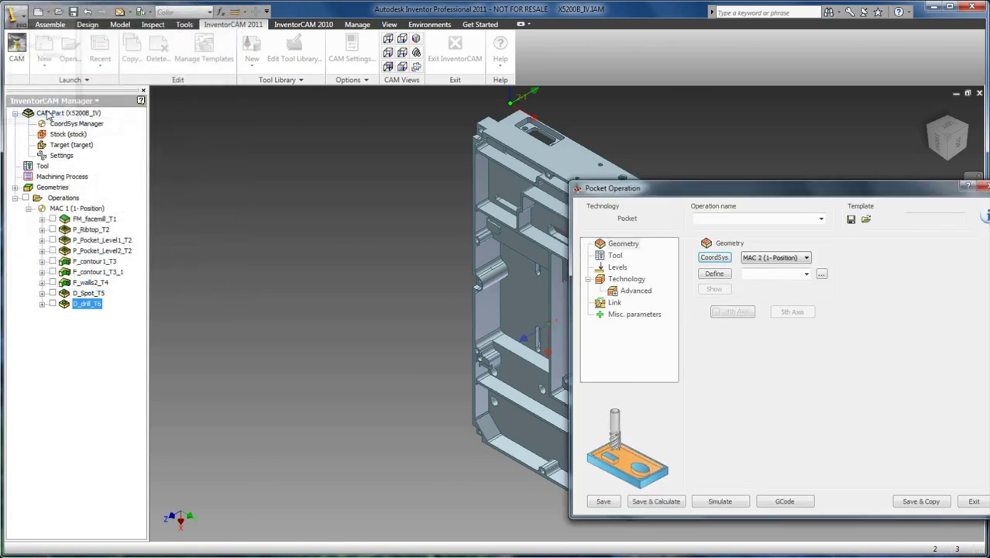
Chain the upper rectangular pocket's edges into closed geometry contour2 and accept it.
left_click(714, 274)
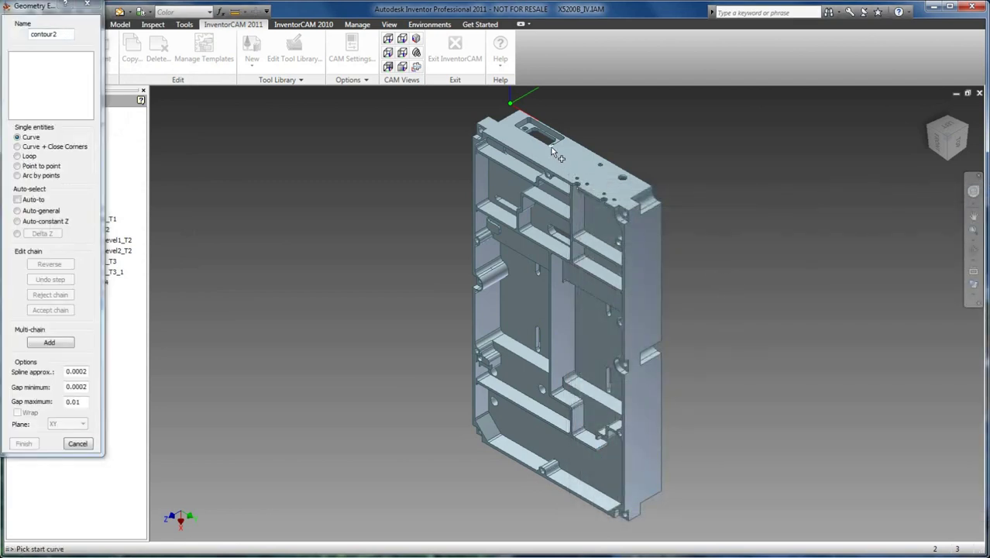
middle_click_drag(555, 154, 558, 301)
scroll(560, 302, "up", 5)
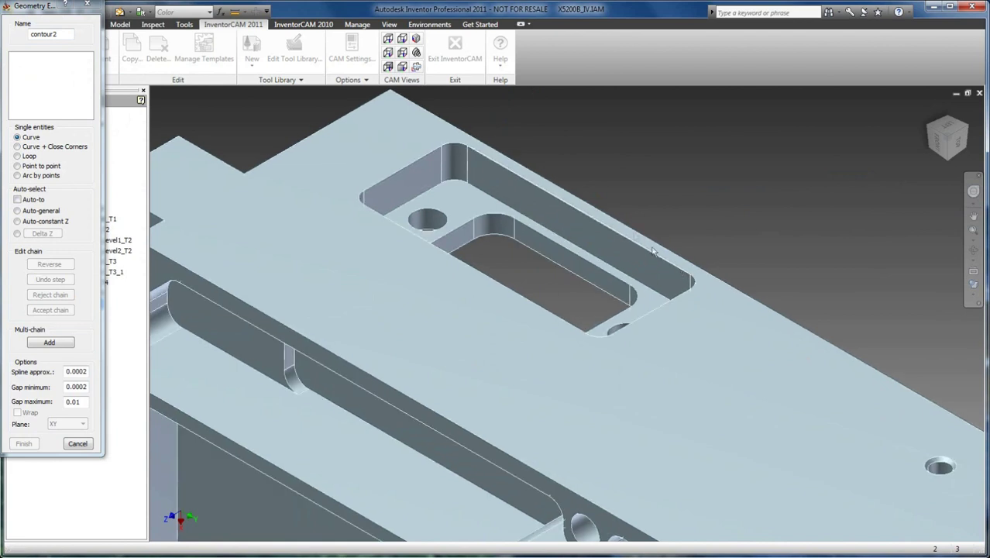
left_click(679, 273)
left_click(454, 149)
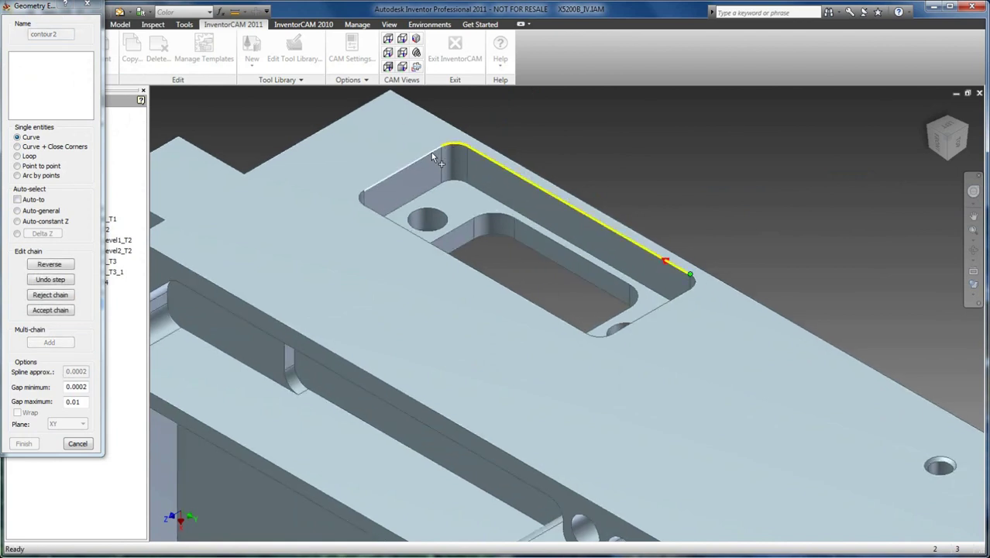
left_click(361, 200)
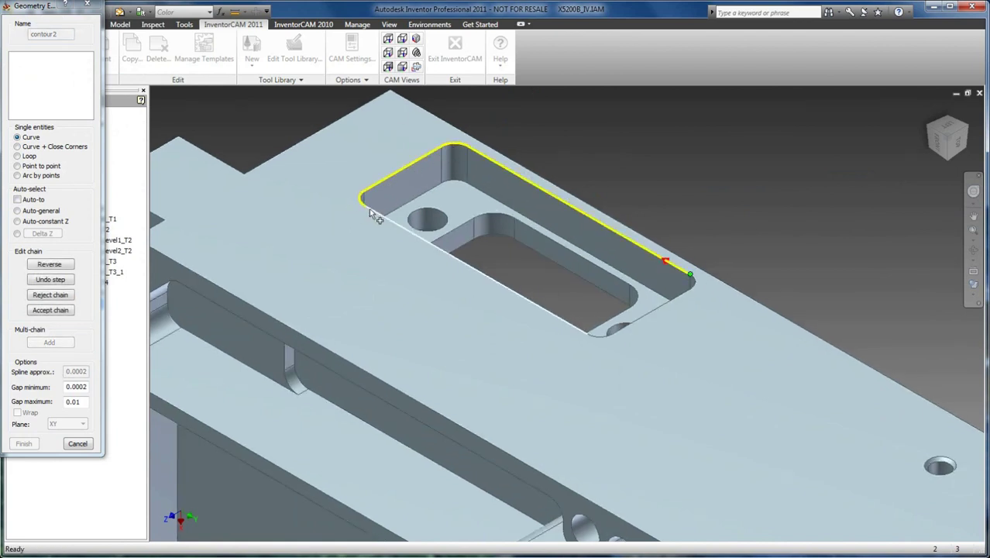
left_click(593, 338)
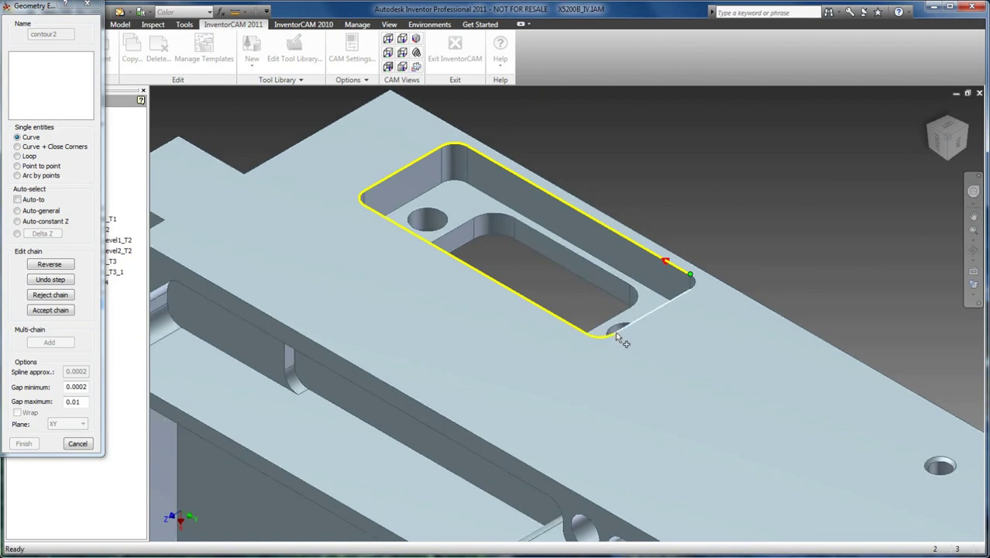
left_click(690, 284)
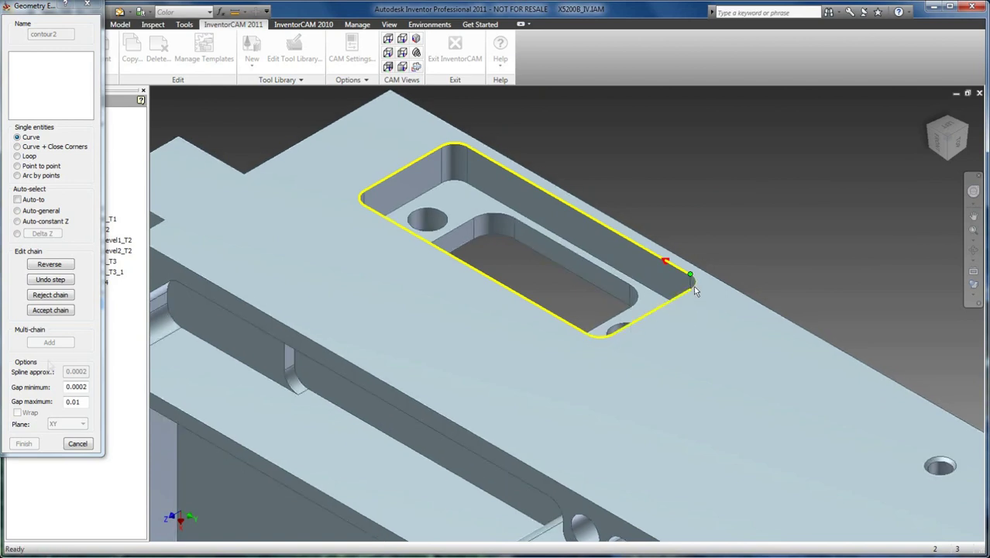
left_click(49, 363)
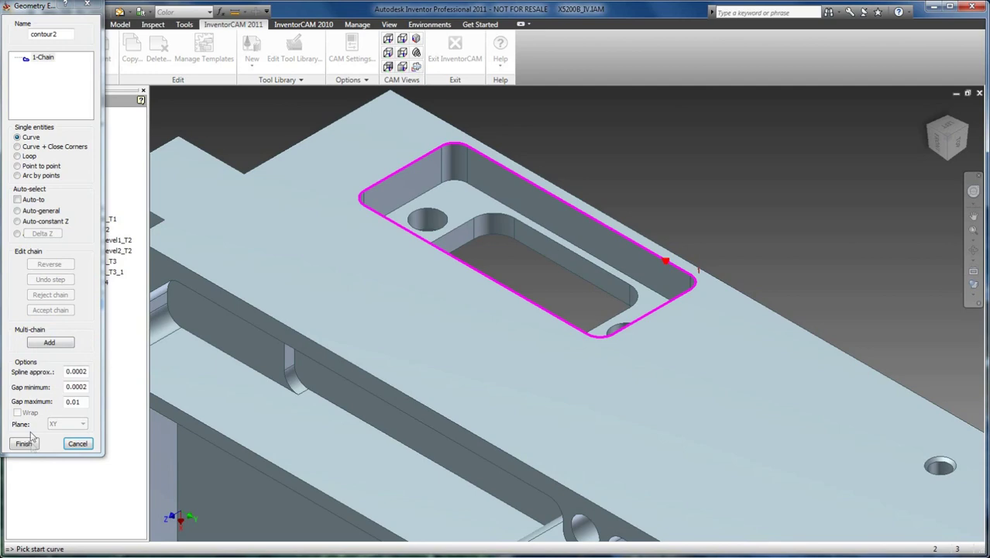
left_click(29, 442)
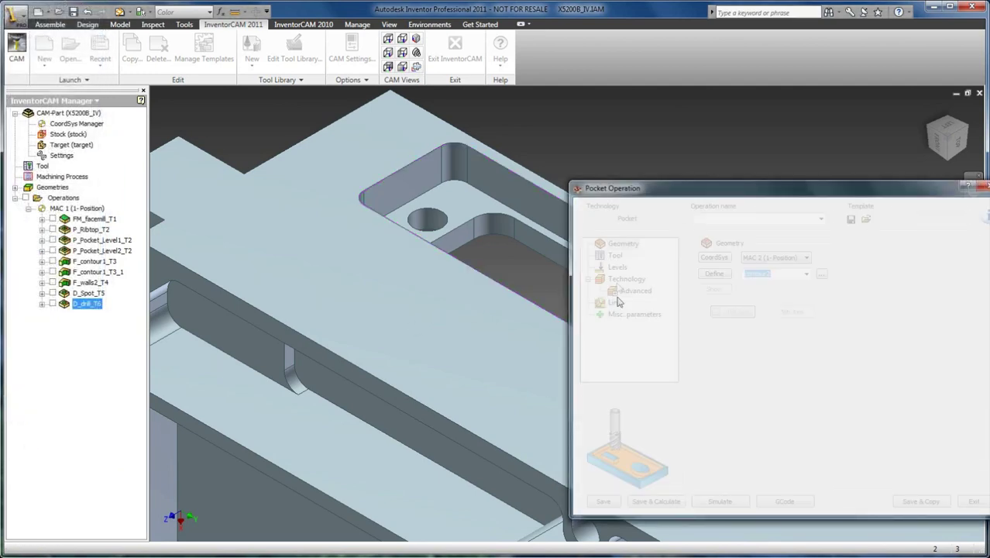
Select tool 4, the 0.125 inch end mill, for the pocket operation.
left_click(616, 256)
left_click(727, 355)
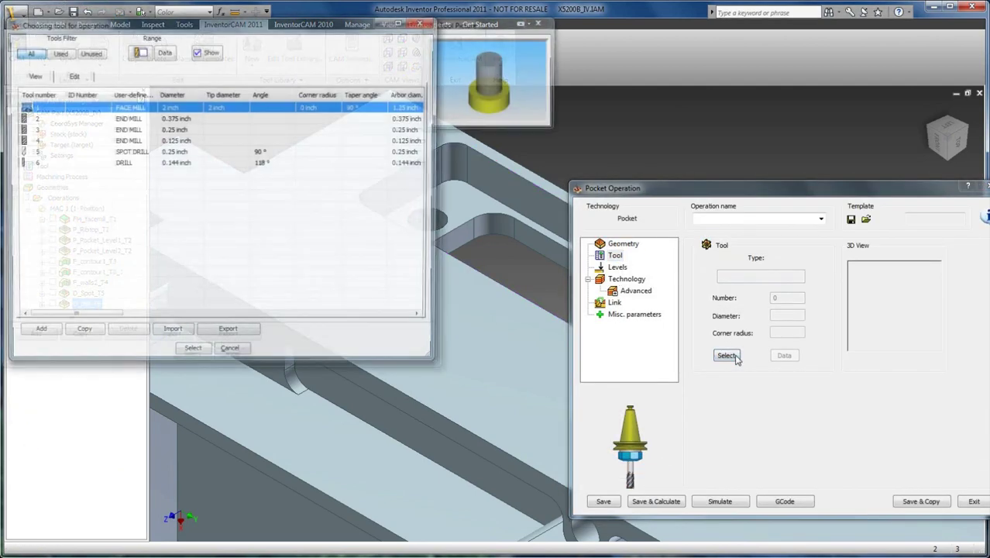
left_click(174, 141)
left_click(195, 353)
Pick the ledge floor for a 0.16 pocket depth, set step down 0.05, and save and calculate.
left_click(618, 267)
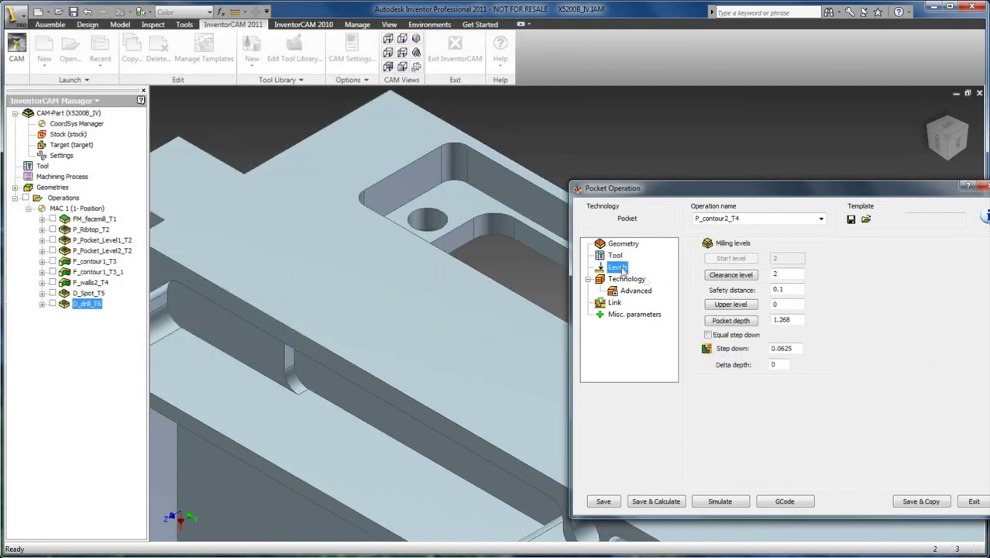
left_click(726, 322)
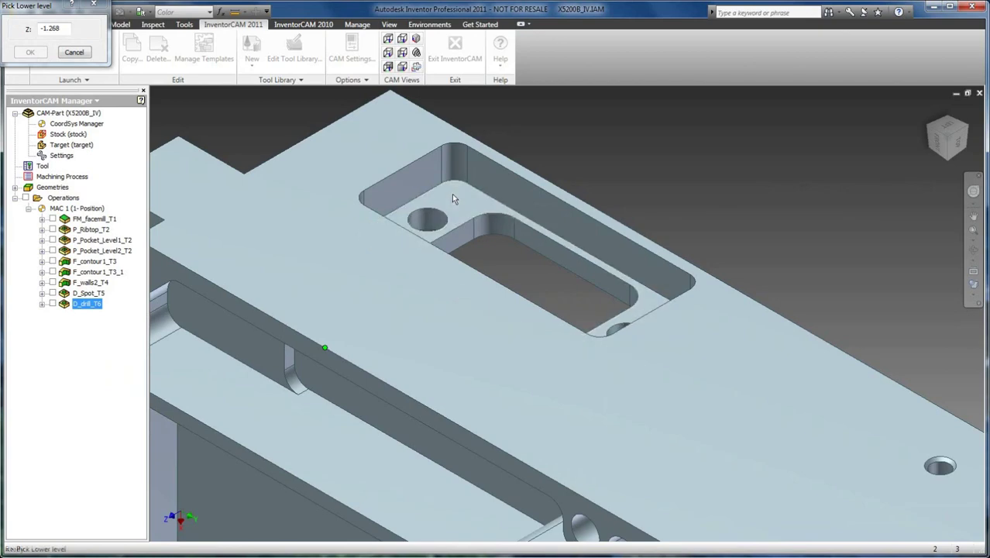
left_click(454, 194)
left_click(30, 52)
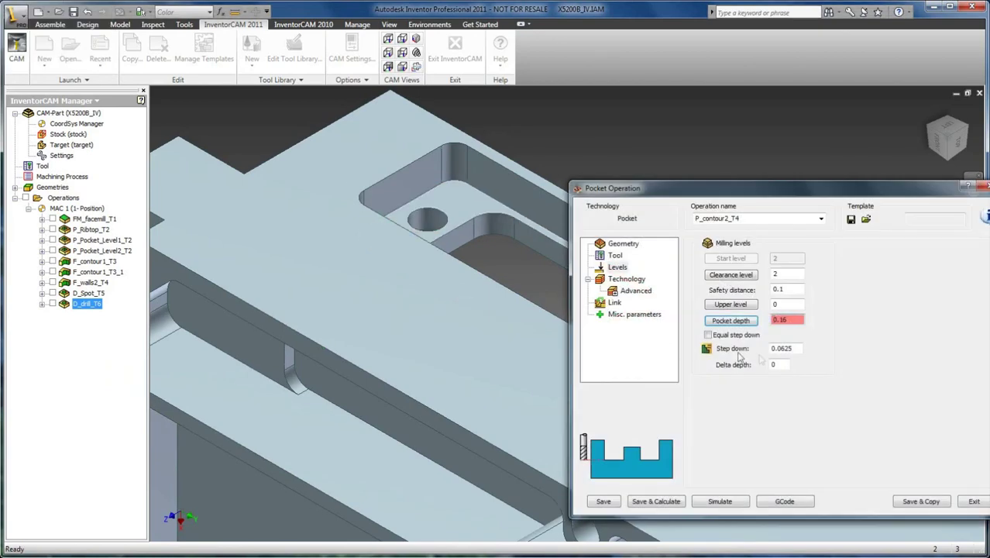
double_click(793, 348)
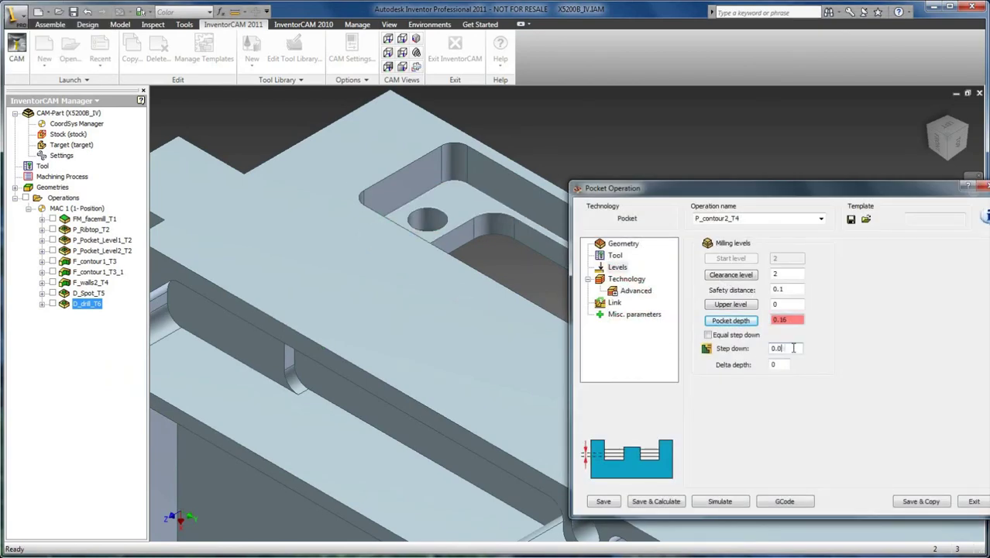
left_click(667, 502)
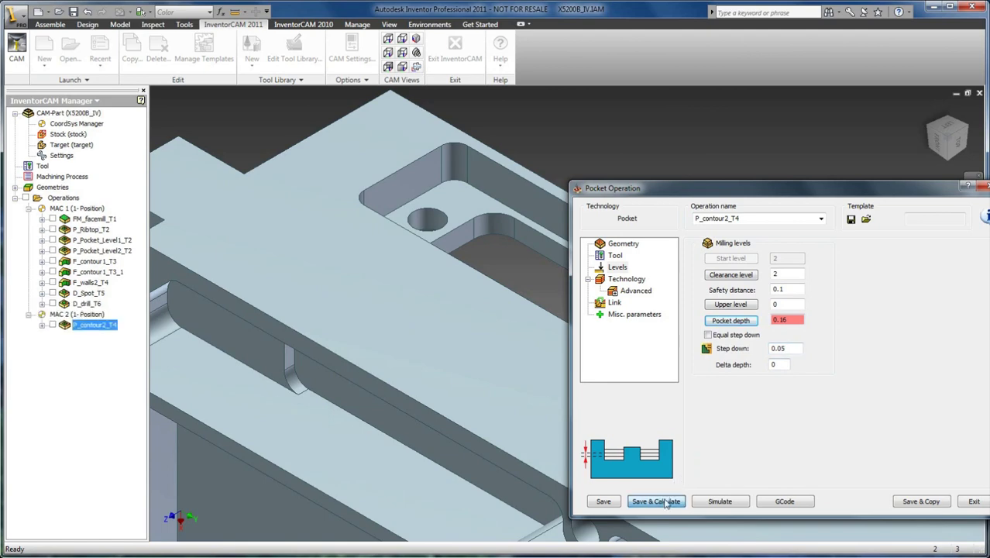
Simulate the P_contour2_T4 pocket toolpath at reduced speed, then close the simulation.
left_click(711, 502)
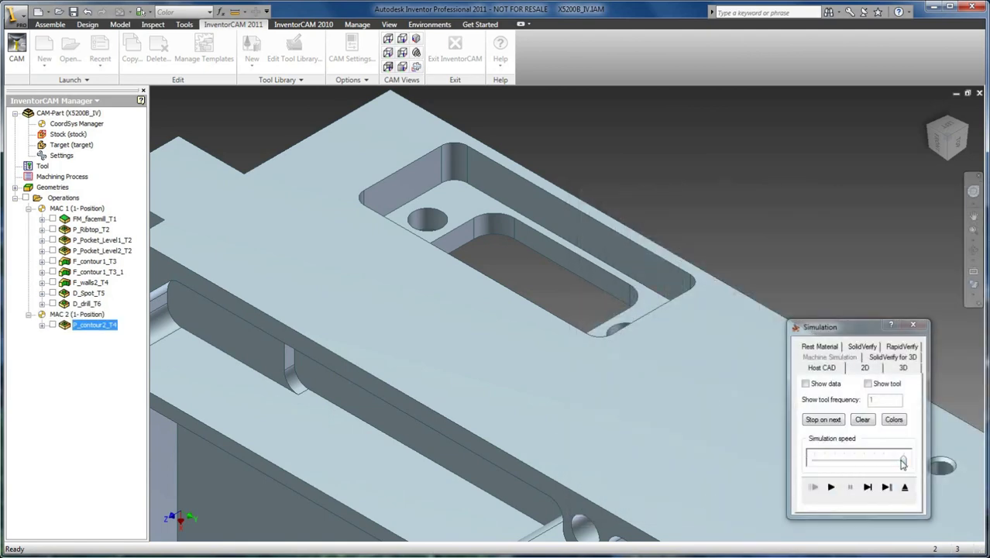
left_click_drag(903, 461, 865, 461)
left_click(832, 487)
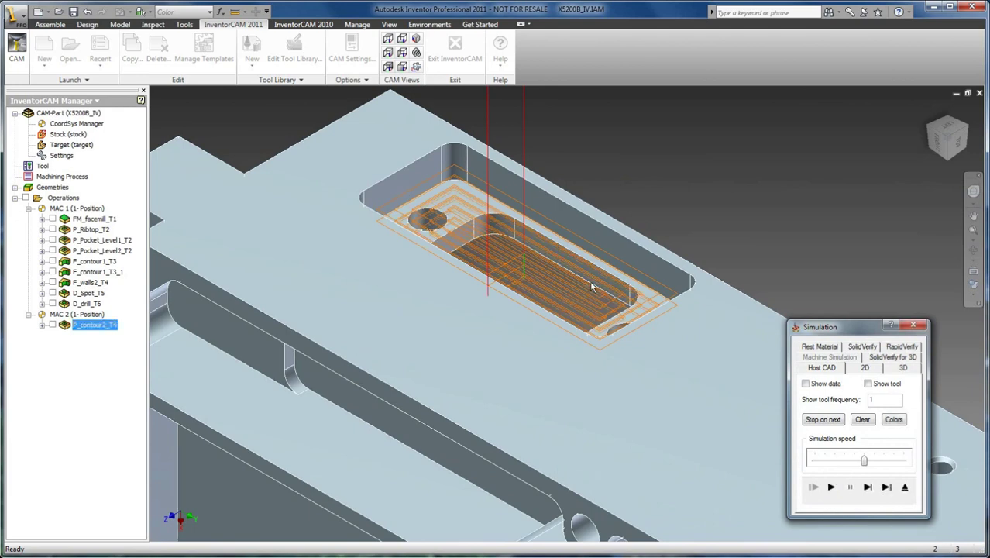
left_click(915, 325)
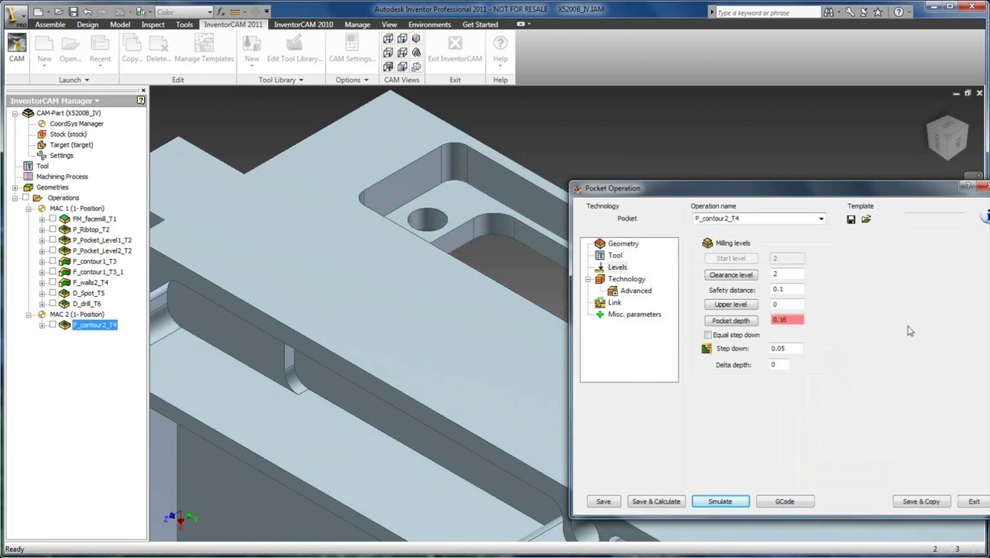
Exit the pocket operation settings and close the X5200B_IV housing CAM-Part.
left_click(976, 505)
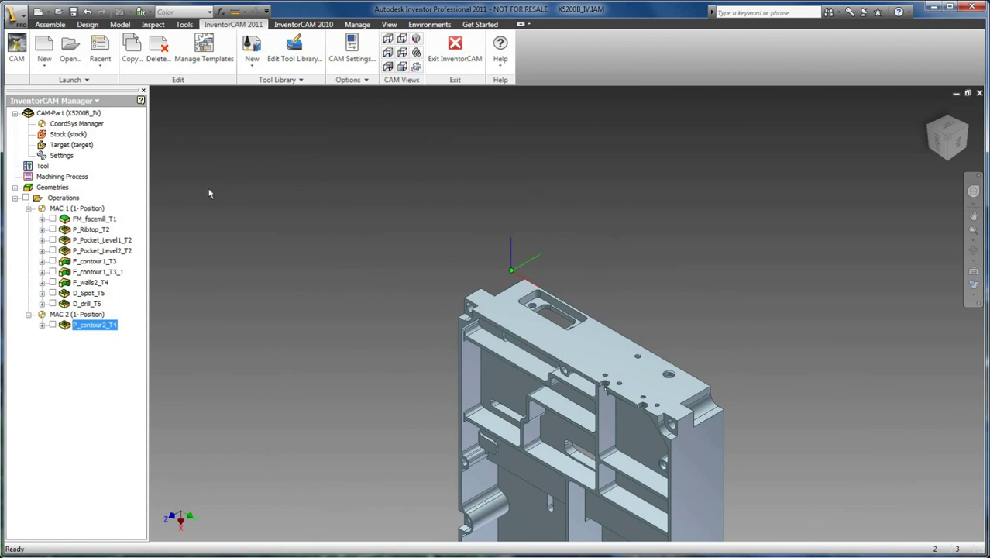
right_click(85, 116)
left_click(115, 162)
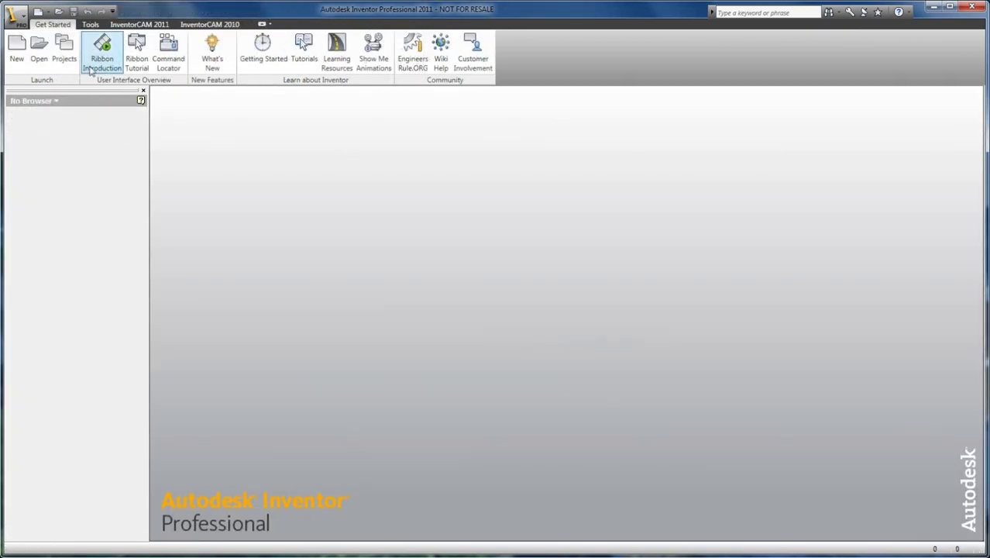
Open the ADAPTER_PLATE_HSS_IV assembly from InventorCAM's recent files.
left_click(139, 24)
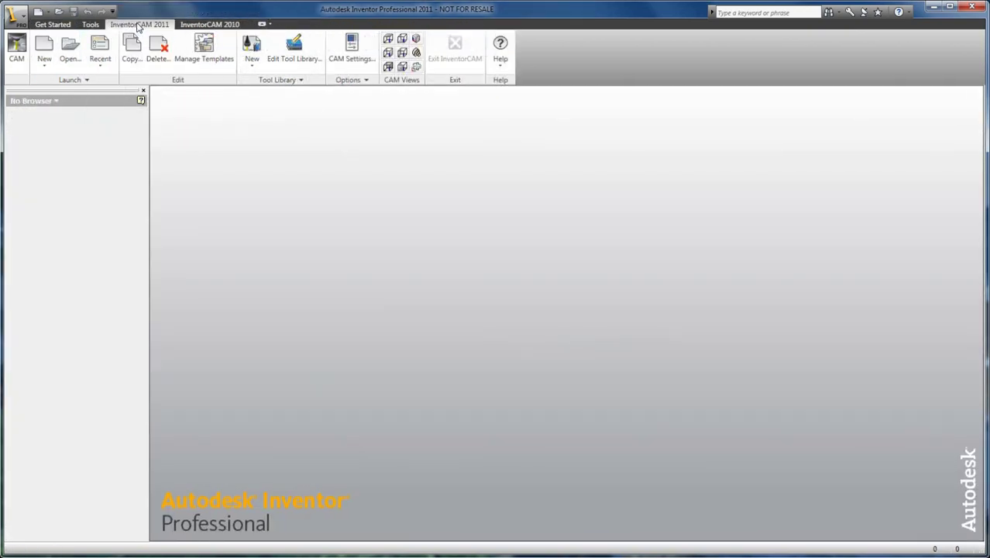
left_click(100, 68)
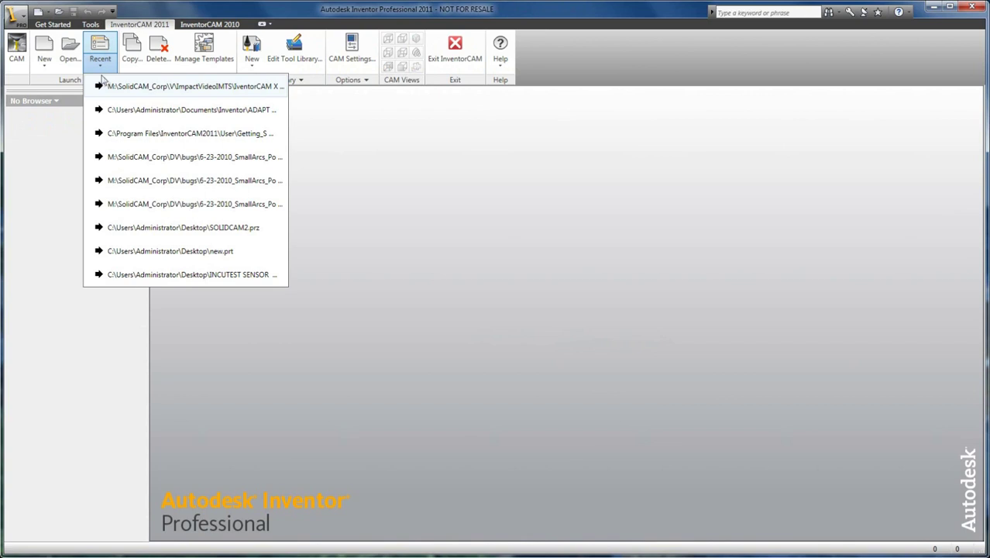
left_click(143, 113)
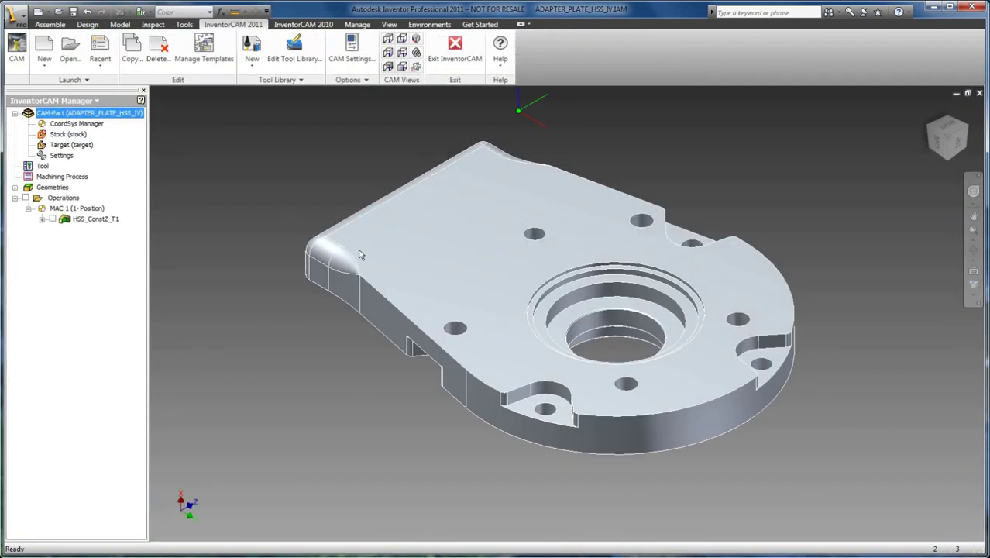
Display the HSS_ConstZ_T1 toolpath and frame its passes along the adapter plate's rounded front edge.
middle_click_drag(378, 248, 573, 297)
scroll(670, 436, "up", 3)
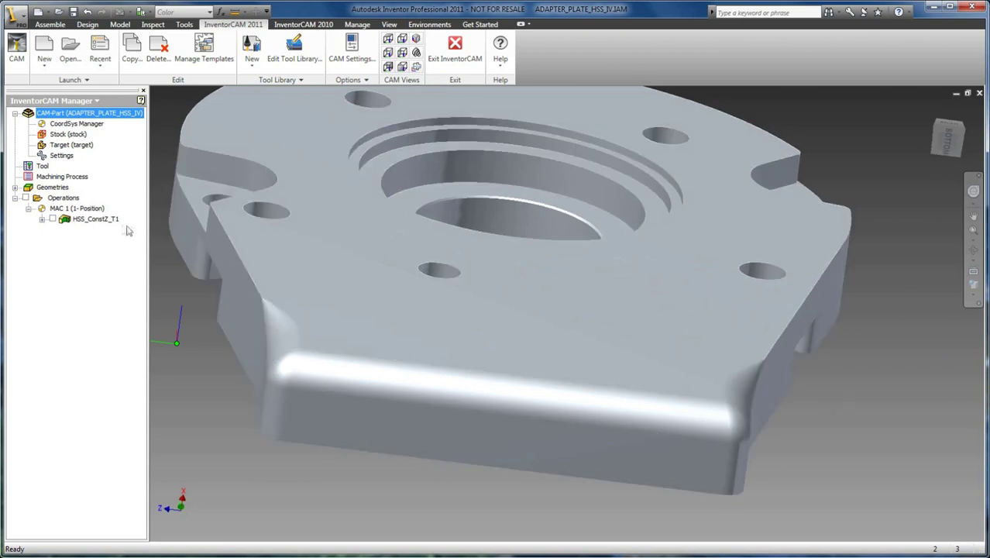
left_click(51, 218)
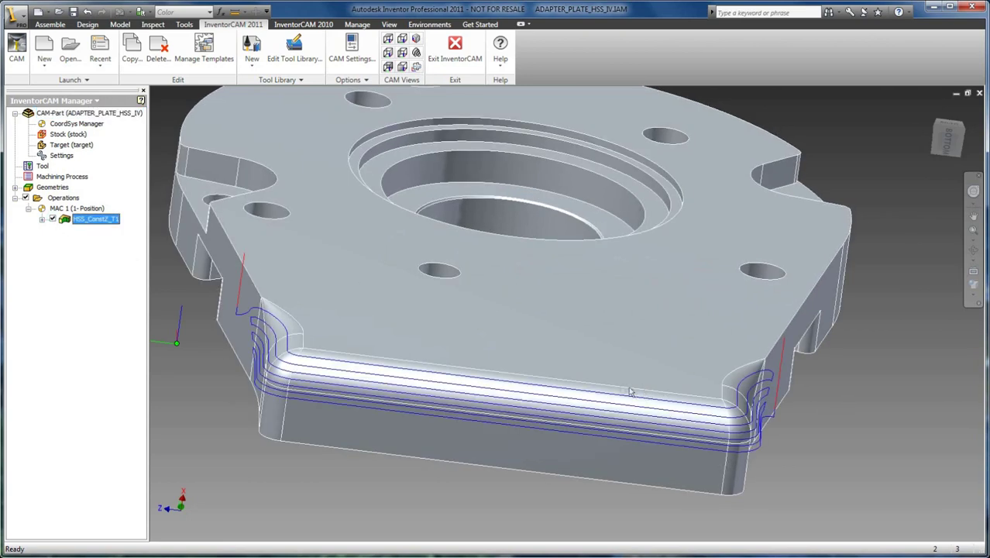
middle_click_drag(552, 349, 498, 341)
middle_click_drag(364, 258, 688, 318)
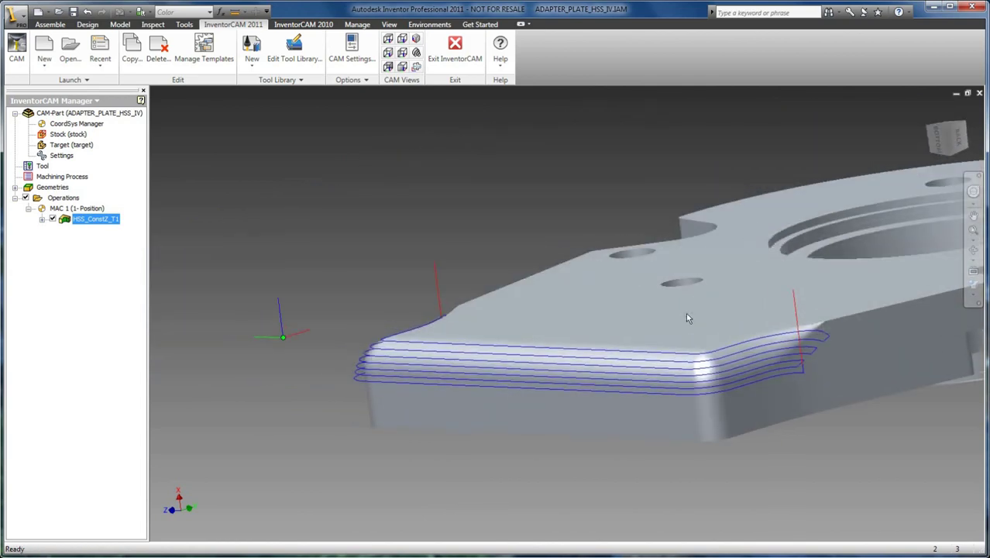